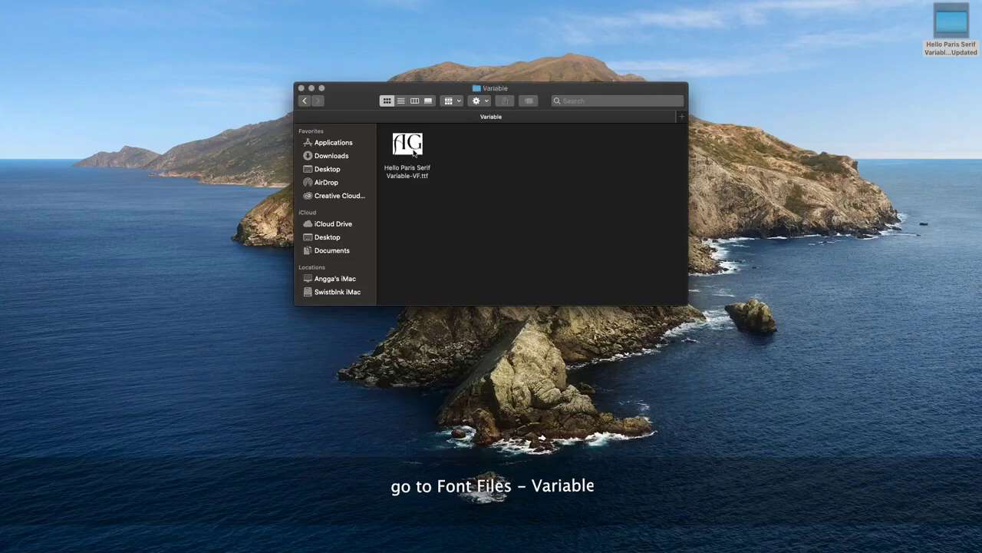
# Preview the font file Hello Paris Serif Variable-VF.ttf, check its list of weights and install the font
pyautogui.doubleClick(419, 165)
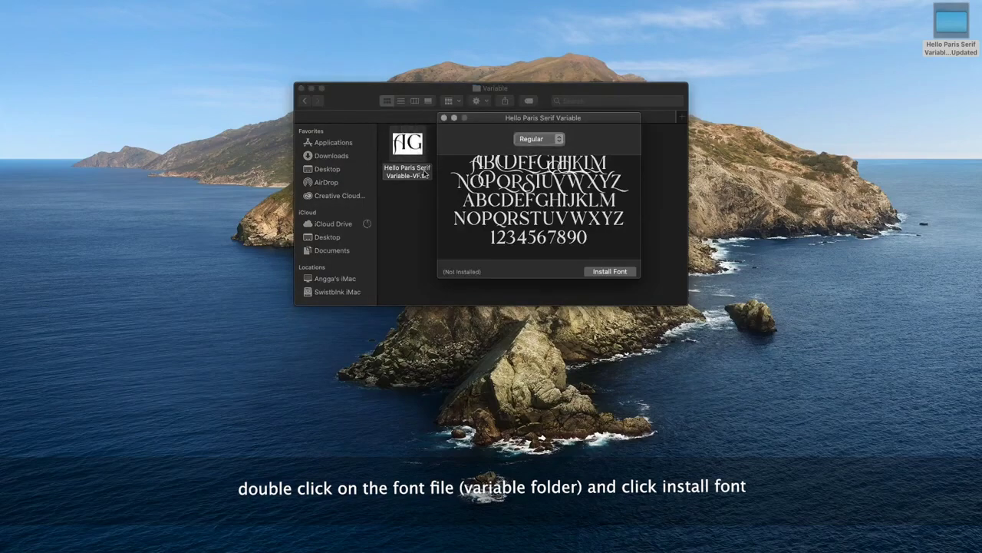
pyautogui.click(560, 141)
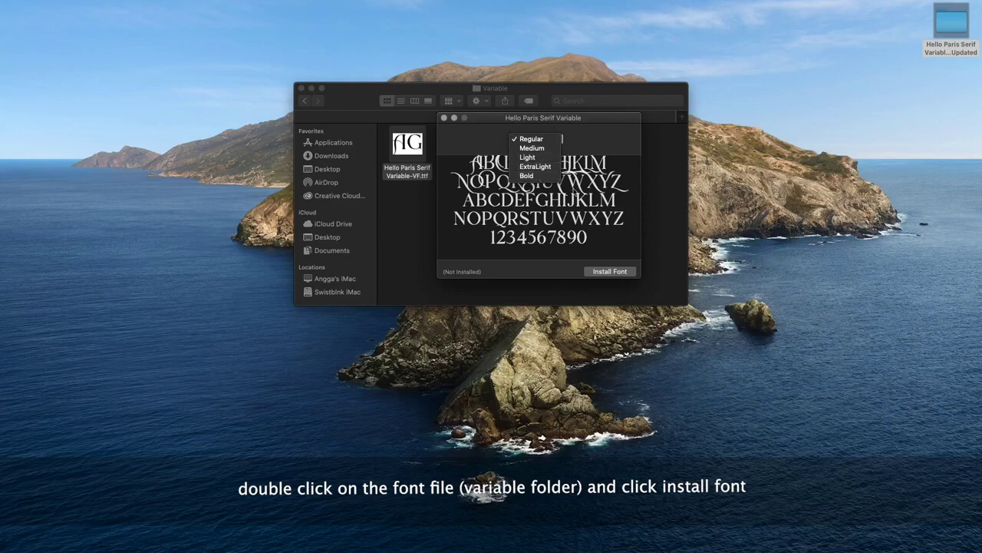
pyautogui.click(593, 196)
pyautogui.click(619, 274)
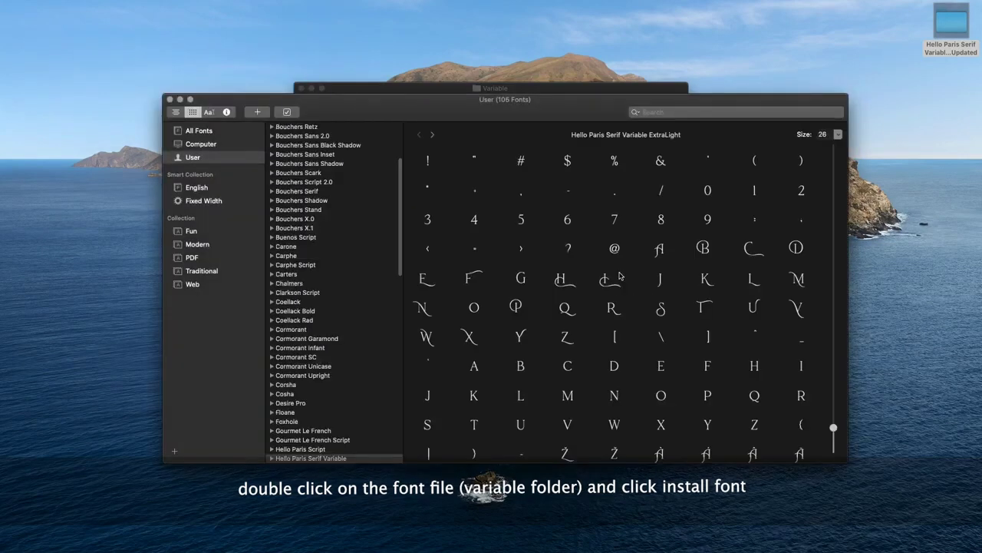
# Examine the character sets of Hello Paris Serif Variable in ExtraLight, Light, Medium, Regular and Bold
pyautogui.scroll(-3, 376, 402)
pyautogui.scroll(-3, 376, 401)
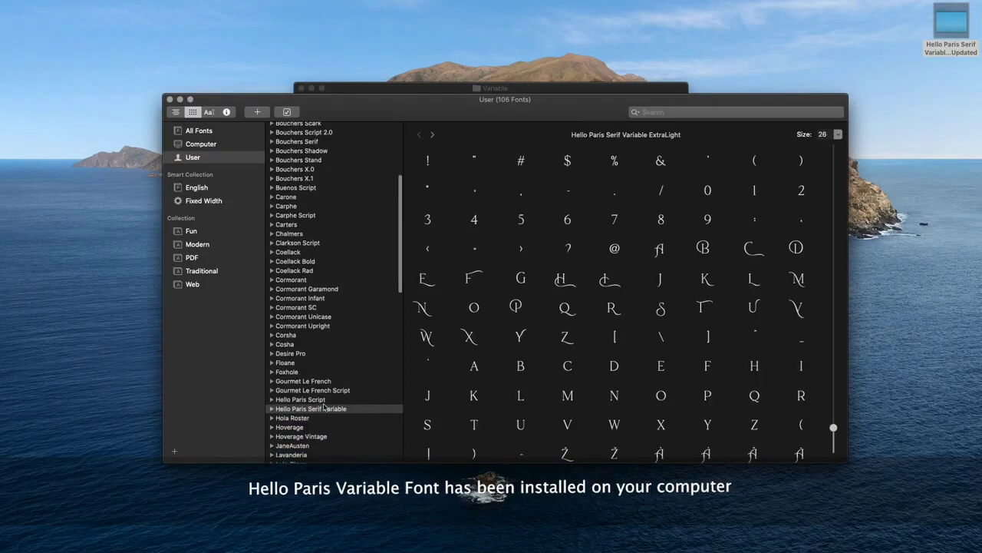
pyautogui.click(272, 409)
pyautogui.click(296, 419)
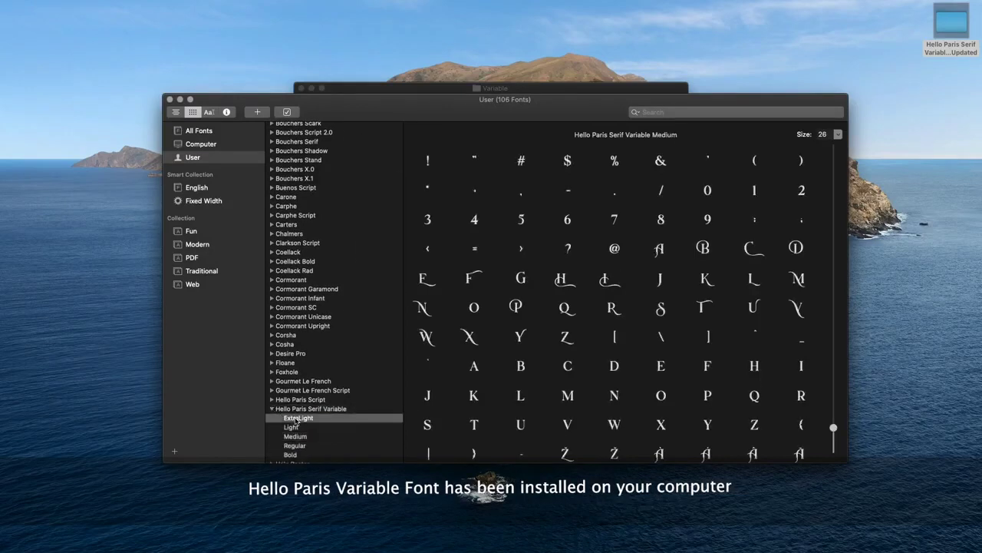
pyautogui.click(296, 428)
pyautogui.click(297, 437)
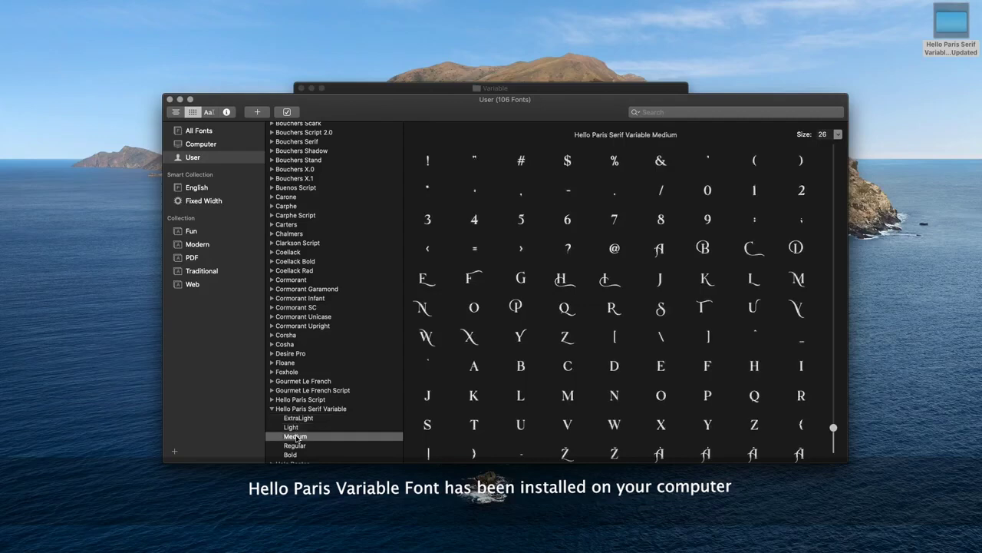
pyautogui.click(298, 446)
pyautogui.click(298, 455)
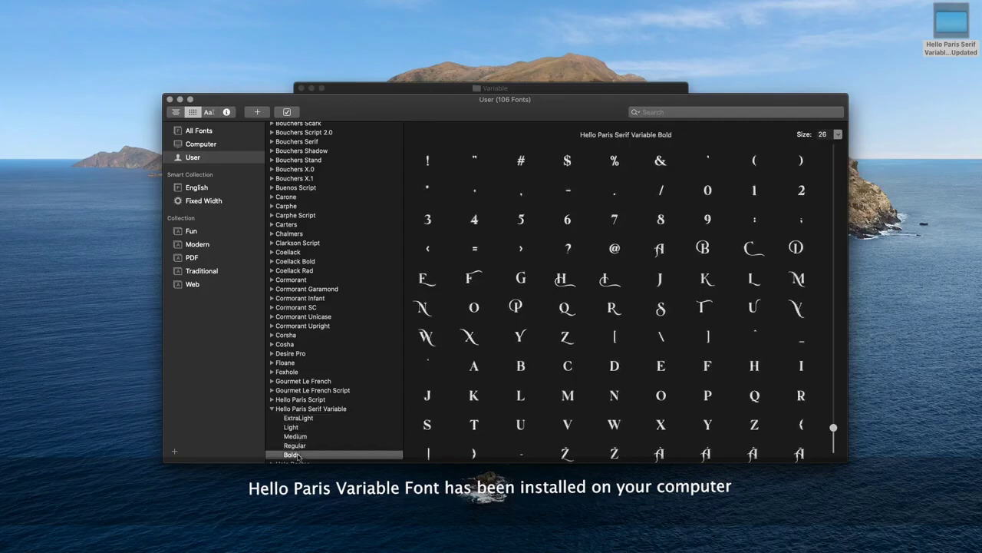
# Switch to Photoshop and set the font of the PARIS text to Hello Paris Serif Variable ExtraLight
pyautogui.moveTo(507, 549)
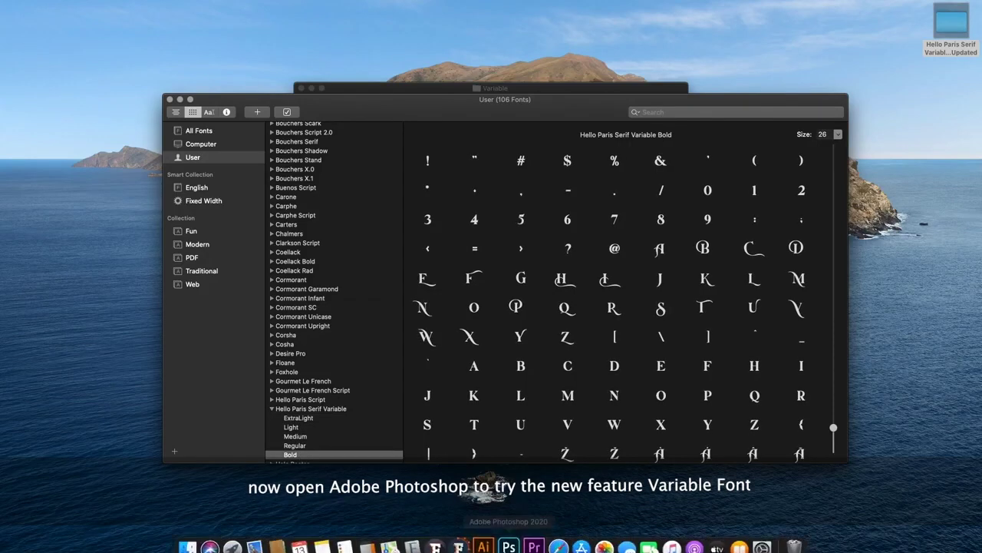
pyautogui.click(506, 547)
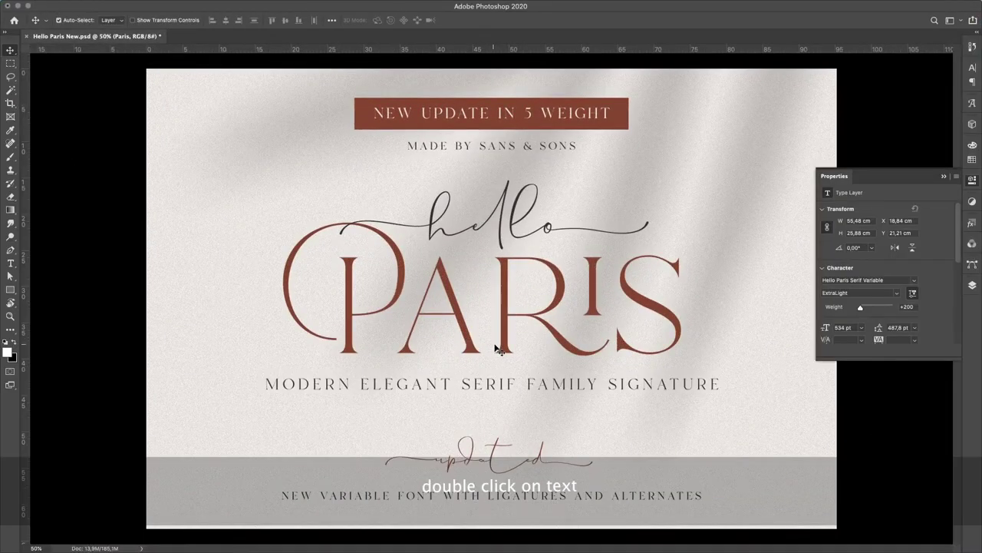
pyautogui.doubleClick(495, 301)
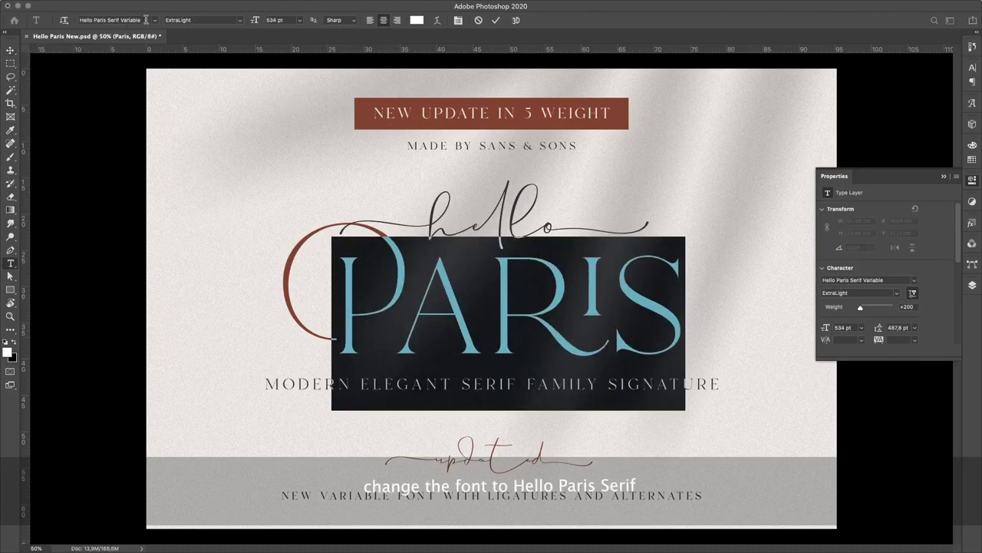
pyautogui.click(145, 20)
pyautogui.write('hello')
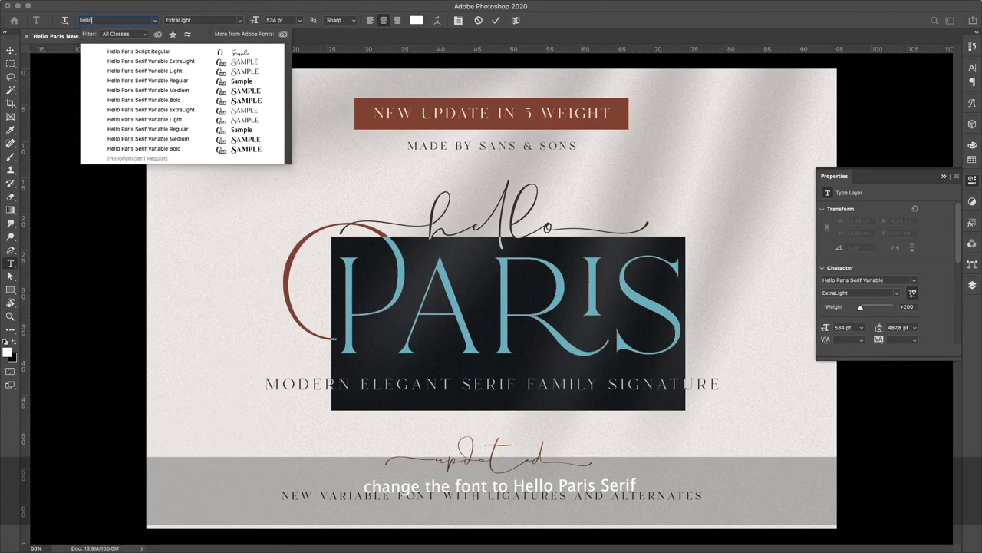
pyautogui.click(182, 69)
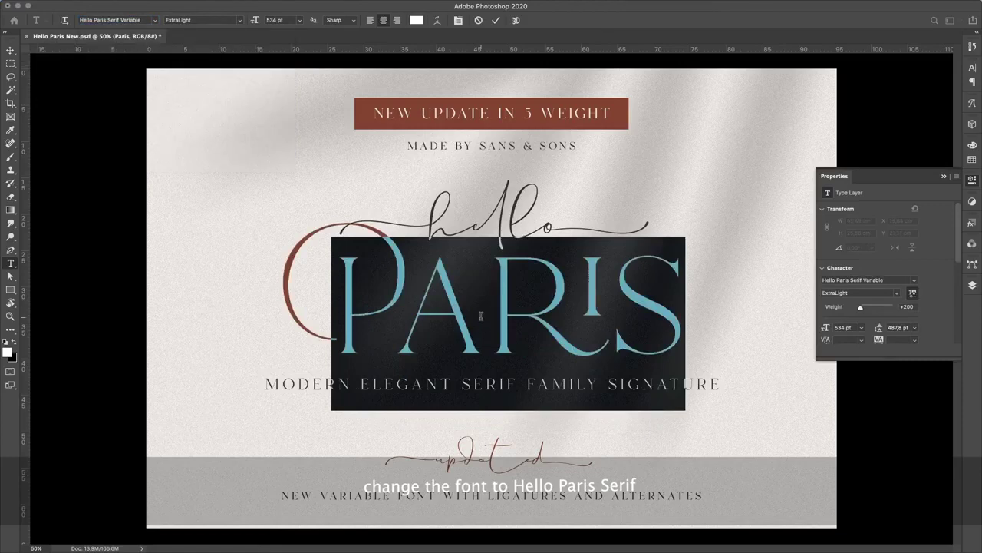
# Reselect the whole PARIS text and raise its variable font weight all the way to Bold
pyautogui.click(479, 315)
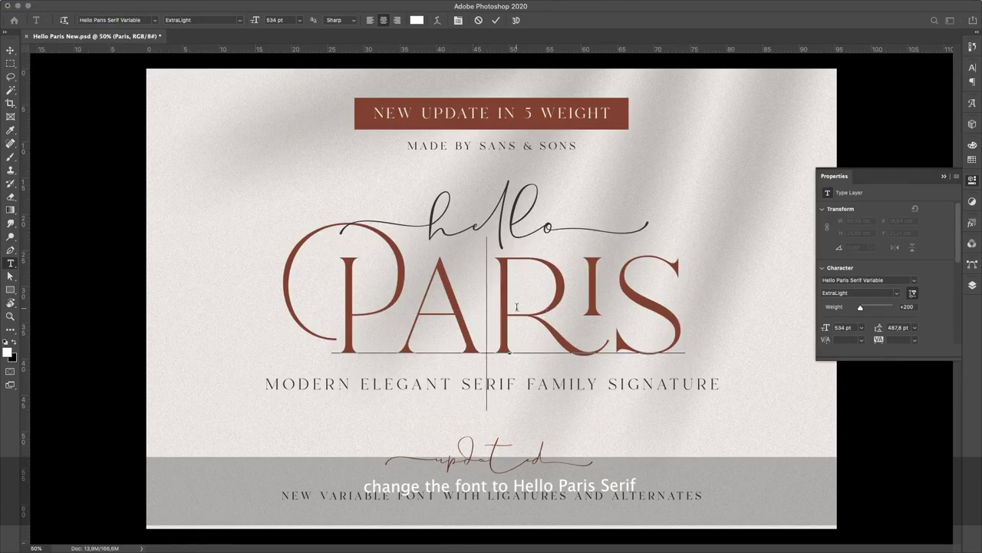
pyautogui.doubleClick(516, 307)
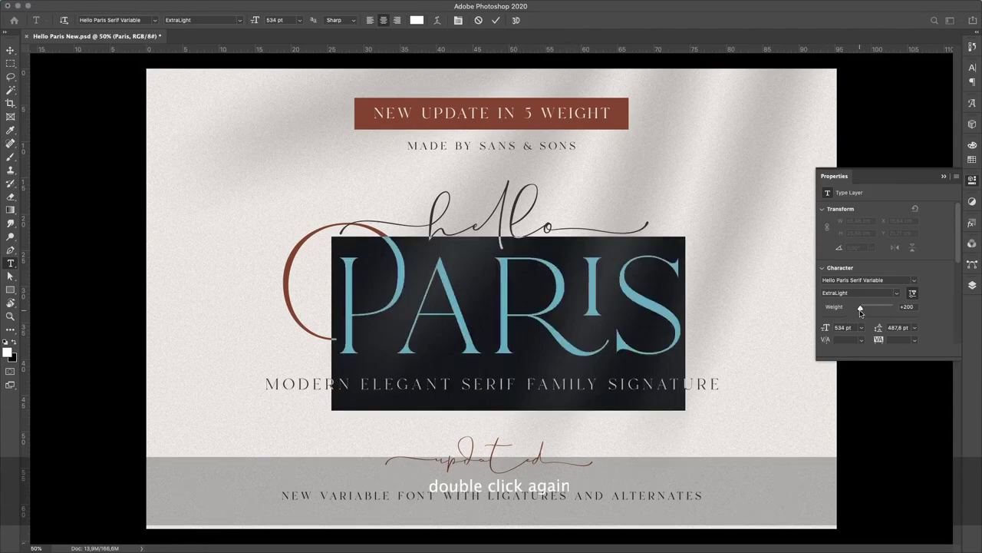
pyautogui.moveTo(865, 310); pyautogui.dragTo(894, 307)
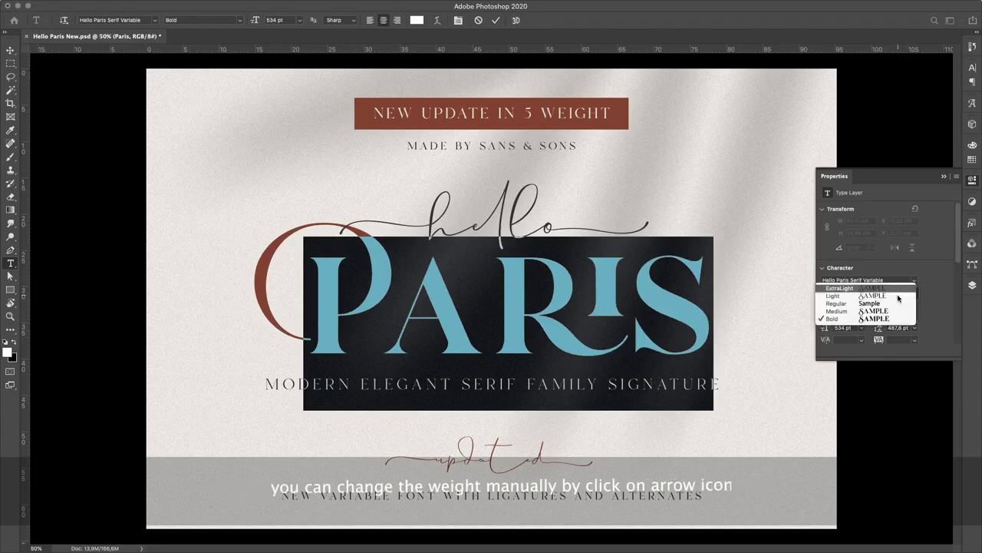
# Try the PARIS text in Medium, Regular and Light, settle on ExtraLight and finish the text edit
pyautogui.click(897, 293)
pyautogui.click(887, 312)
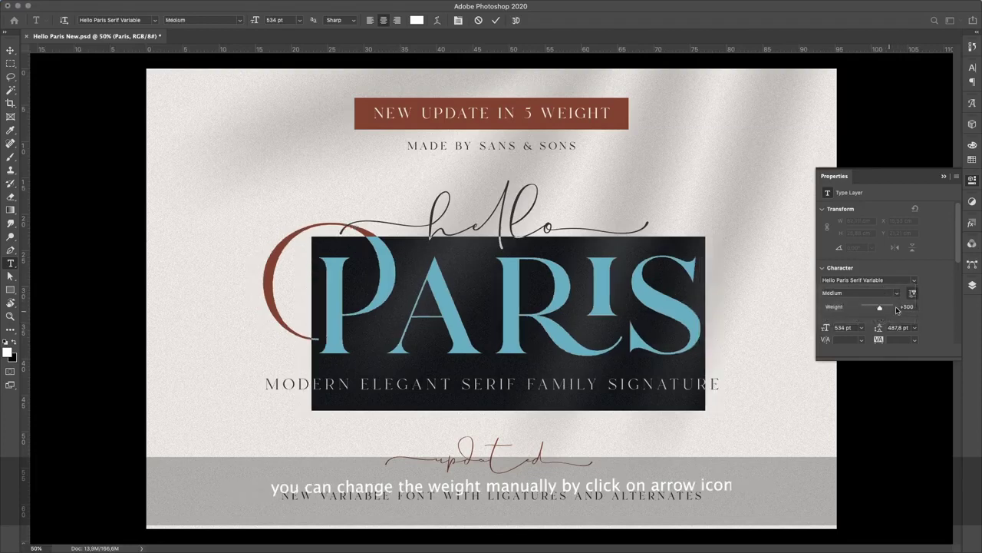
pyautogui.click(901, 296)
pyautogui.click(889, 304)
pyautogui.click(898, 297)
pyautogui.click(893, 296)
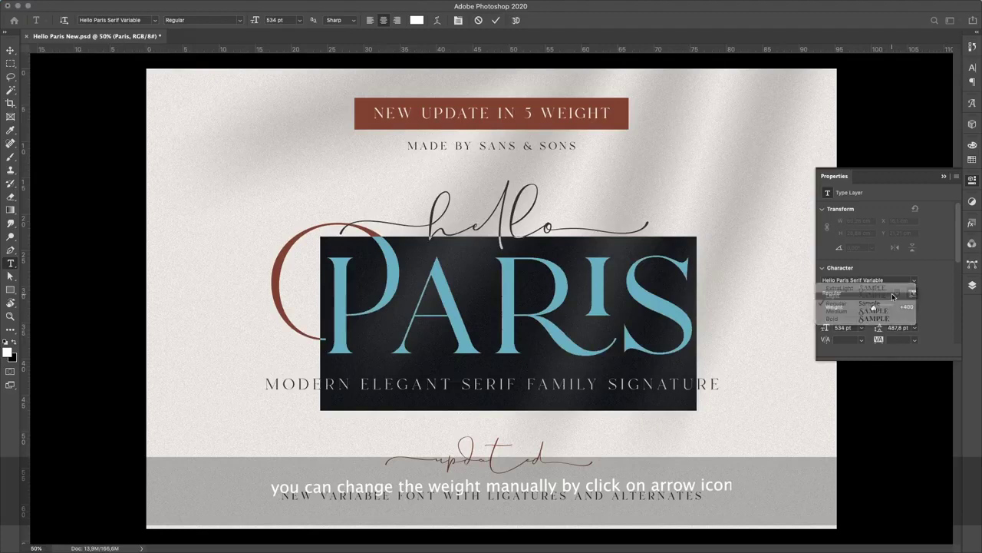
pyautogui.click(898, 296)
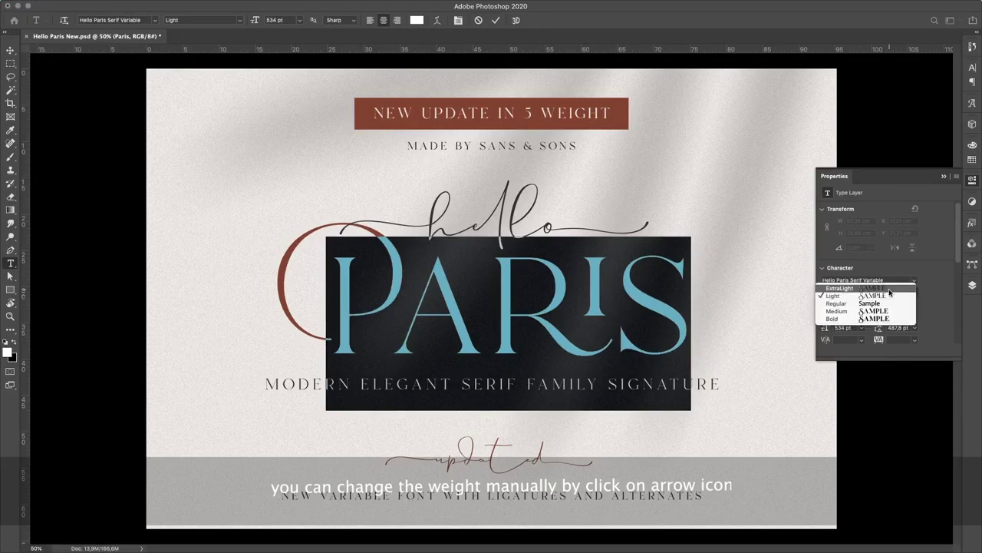
pyautogui.click(890, 289)
pyautogui.click(500, 293)
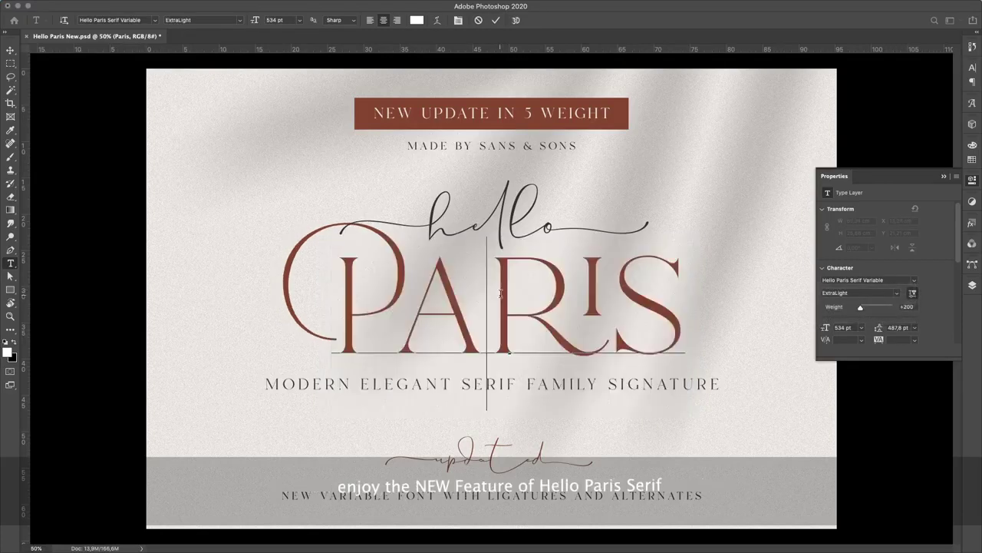
pyautogui.click(10, 50)
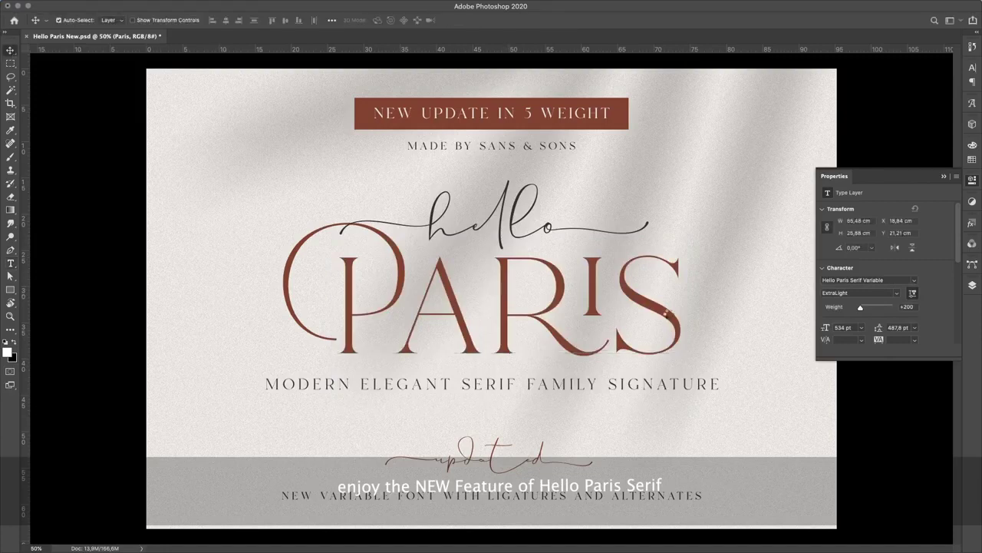
# Switch to Illustrator and set the font of the PARIS text to Hello Paris Serif Variable Regular
pyautogui.click(486, 539)
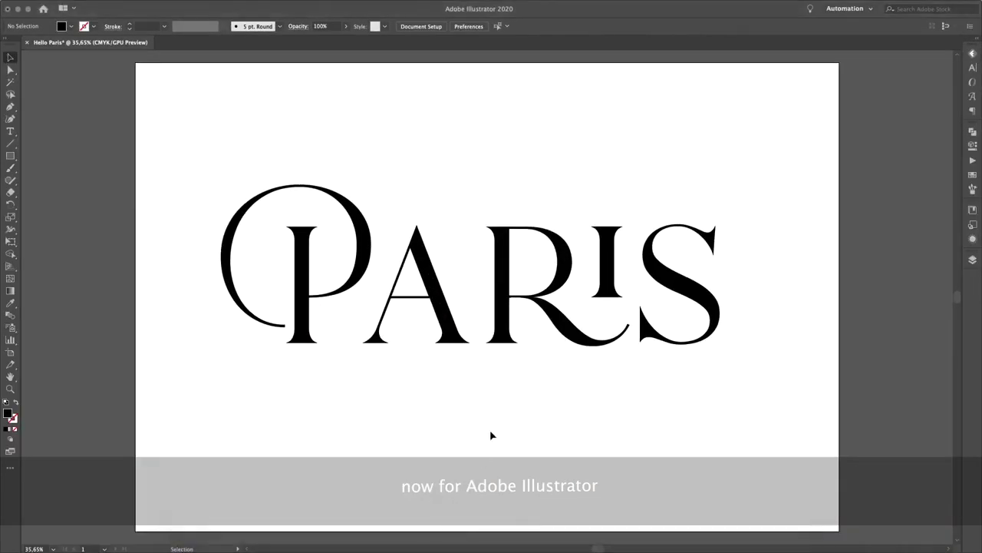
pyautogui.doubleClick(476, 284)
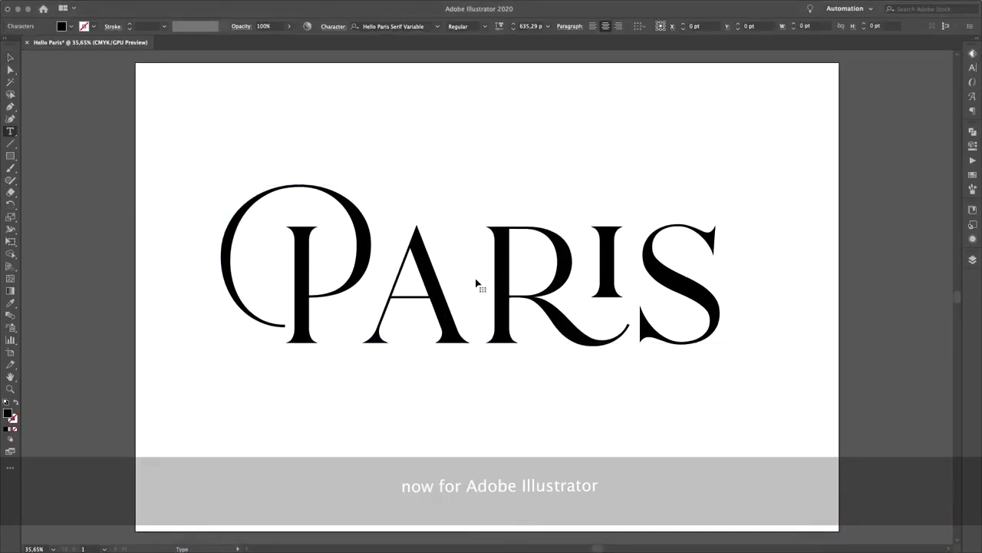
pyautogui.doubleClick(476, 284)
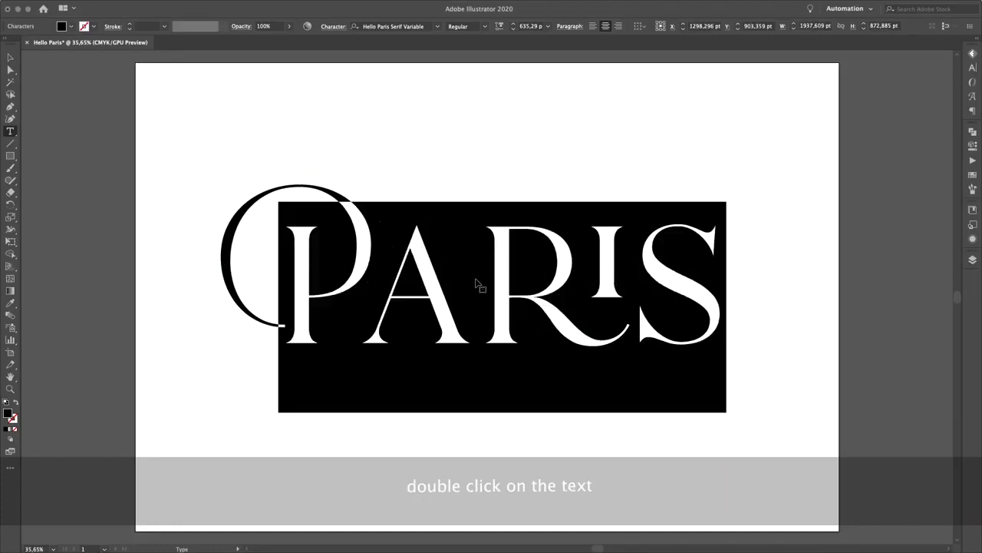
pyautogui.click(415, 27)
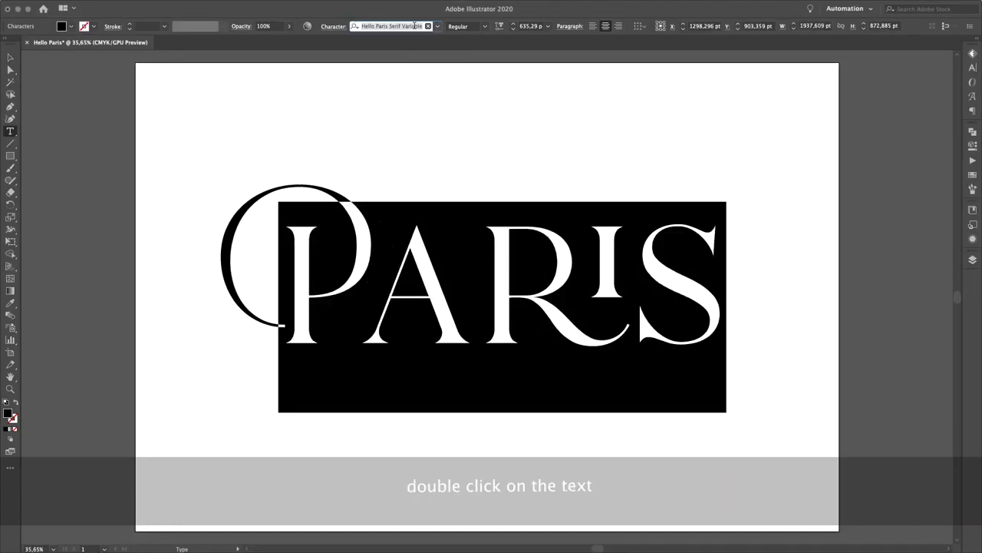
pyautogui.write('hello')
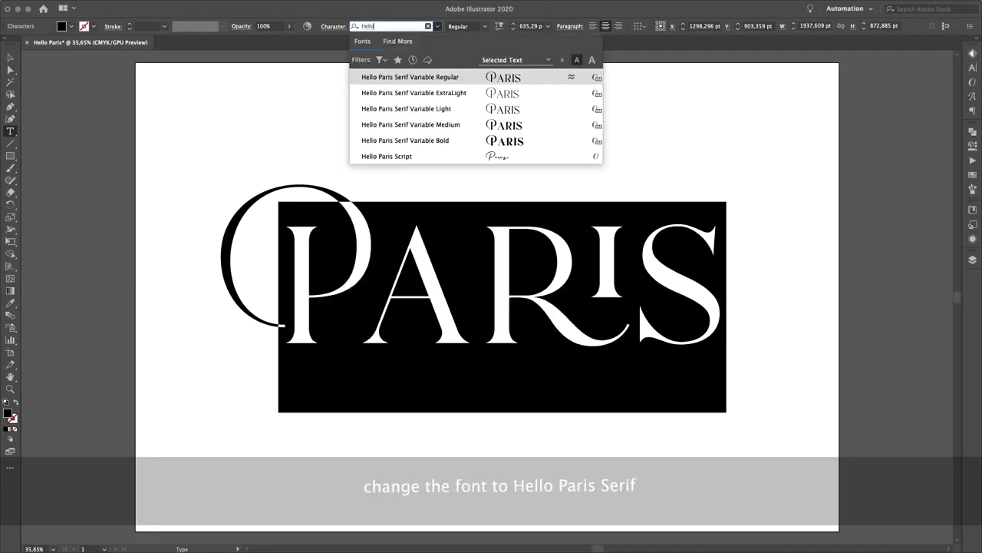
pyautogui.click(429, 79)
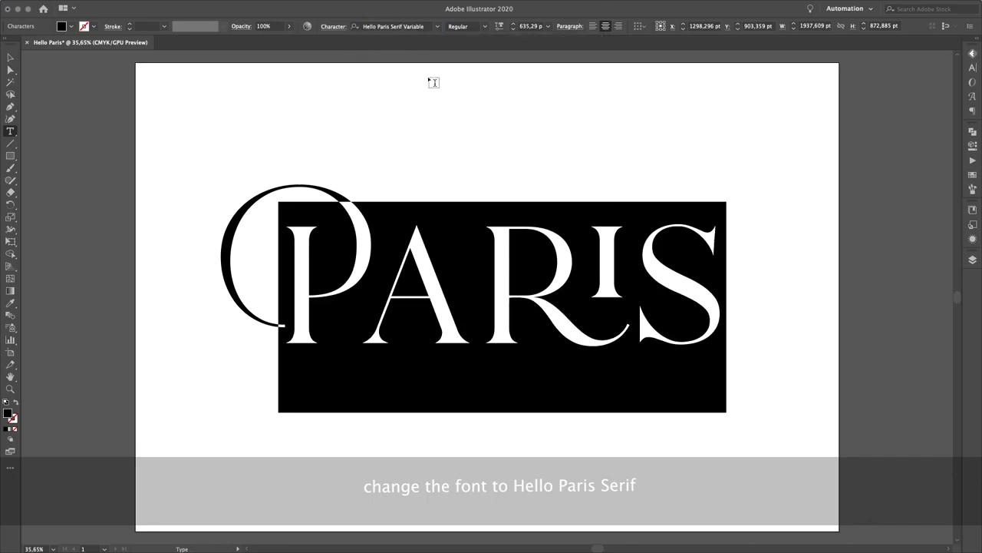
# Deselect the PARIS characters and display the Character settings
pyautogui.click(479, 297)
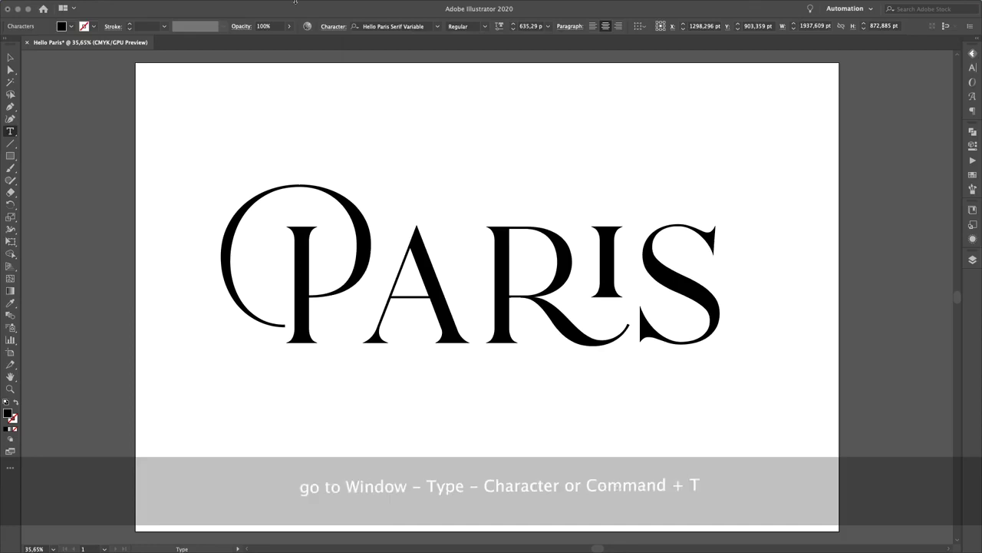
pyautogui.click(270, 5)
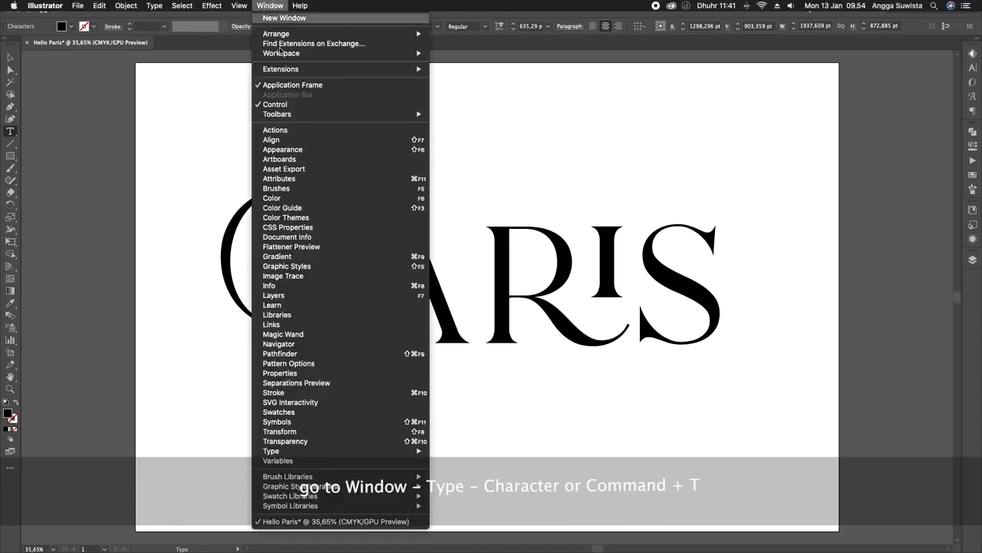
pyautogui.moveTo(332, 452)
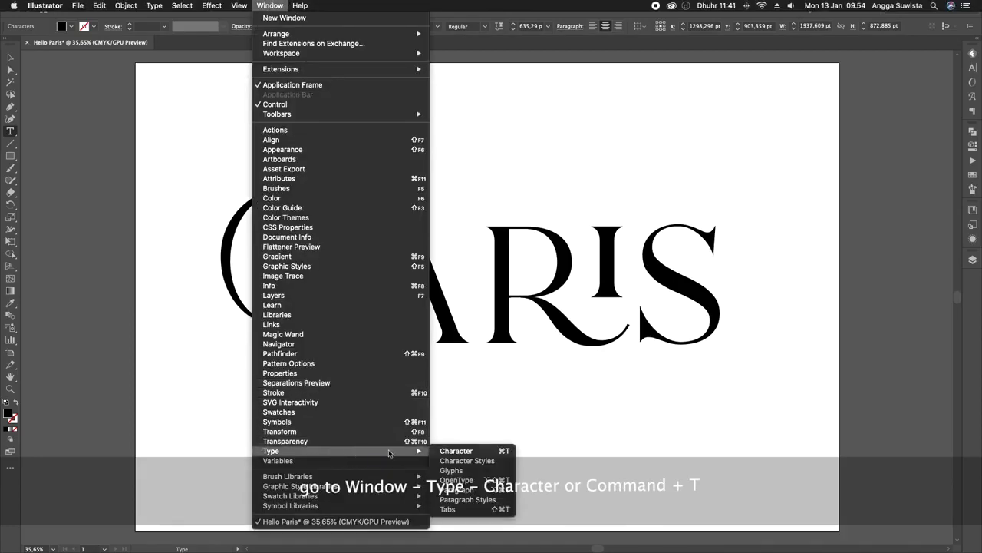
pyautogui.click(468, 453)
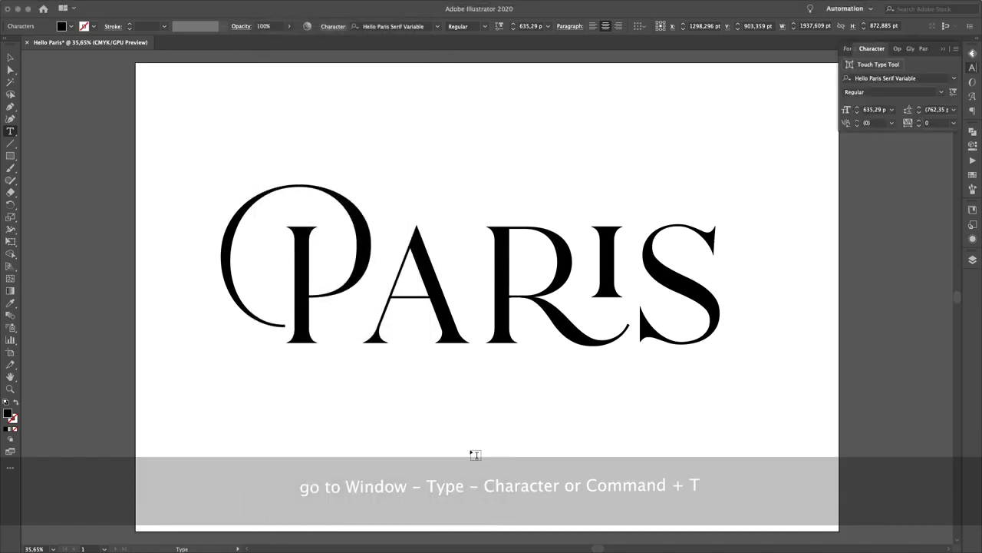
# Reselect the whole PARIS text and raise its variable font weight to Bold
pyautogui.click(503, 279)
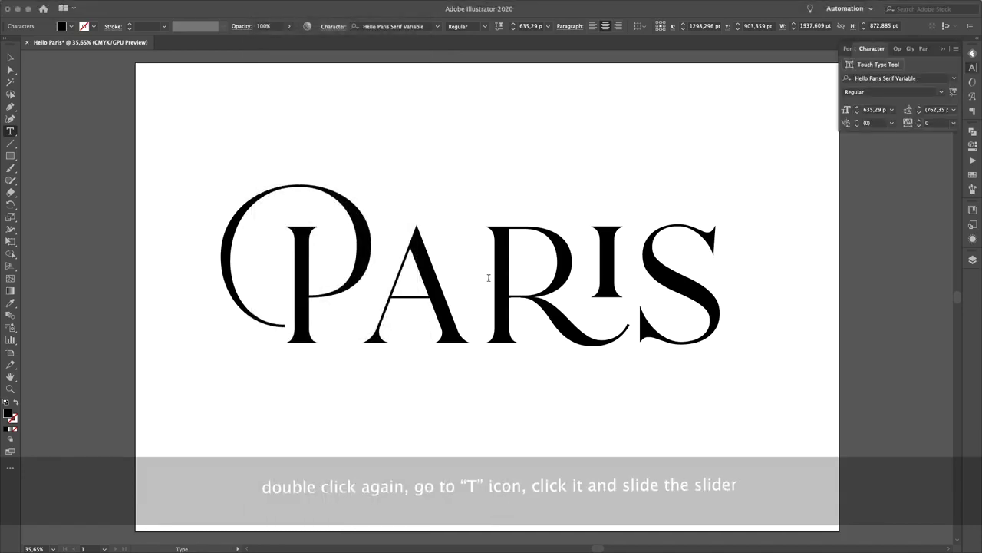
pyautogui.doubleClick(488, 278)
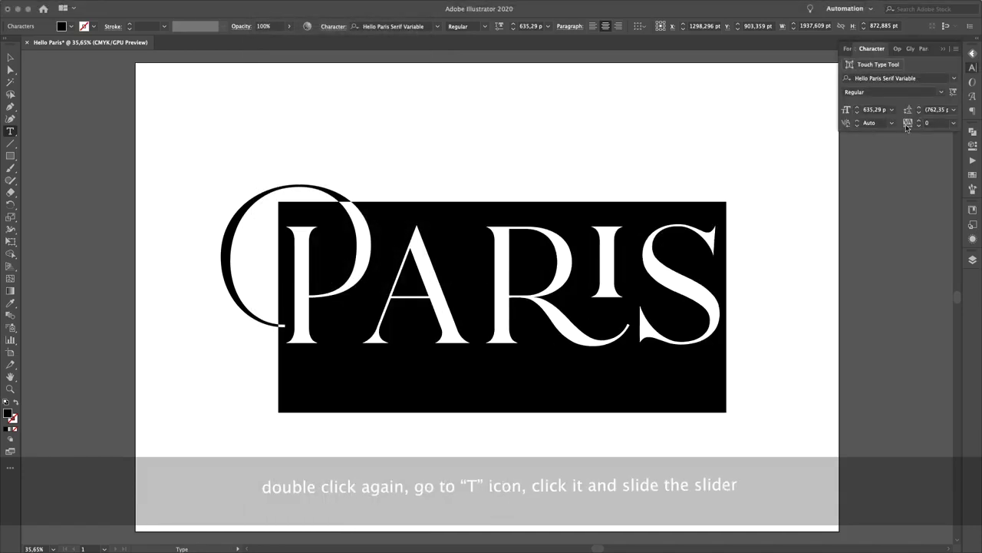
pyautogui.click(954, 93)
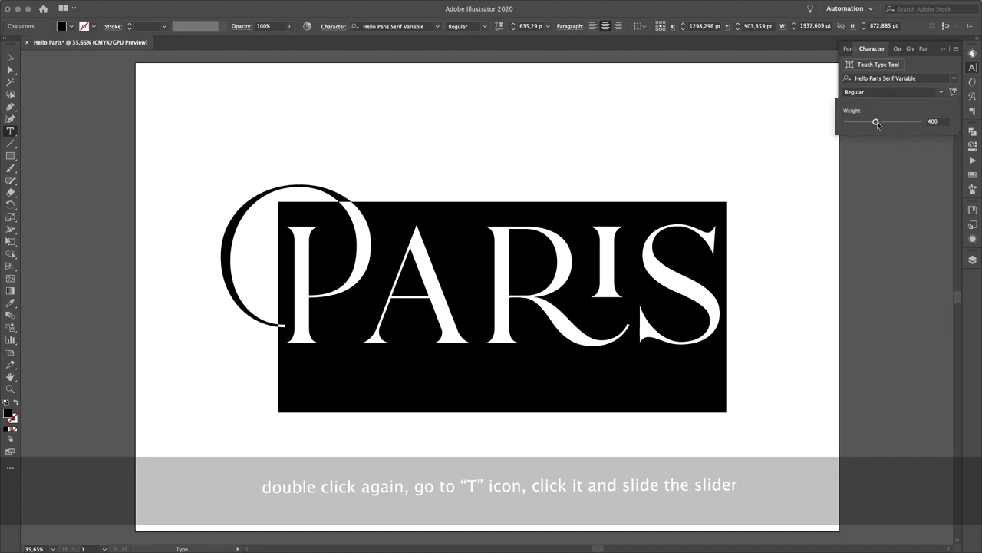
pyautogui.moveTo(877, 125); pyautogui.dragTo(919, 125)
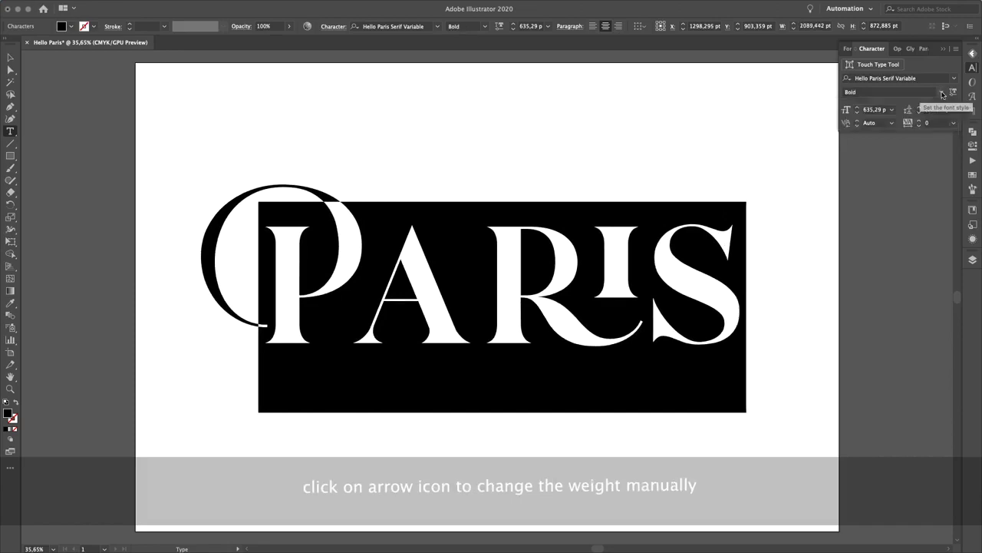
# Set the font style of the whole PARIS text to ExtraLight, finish the text edit and deselect it
pyautogui.click(942, 93)
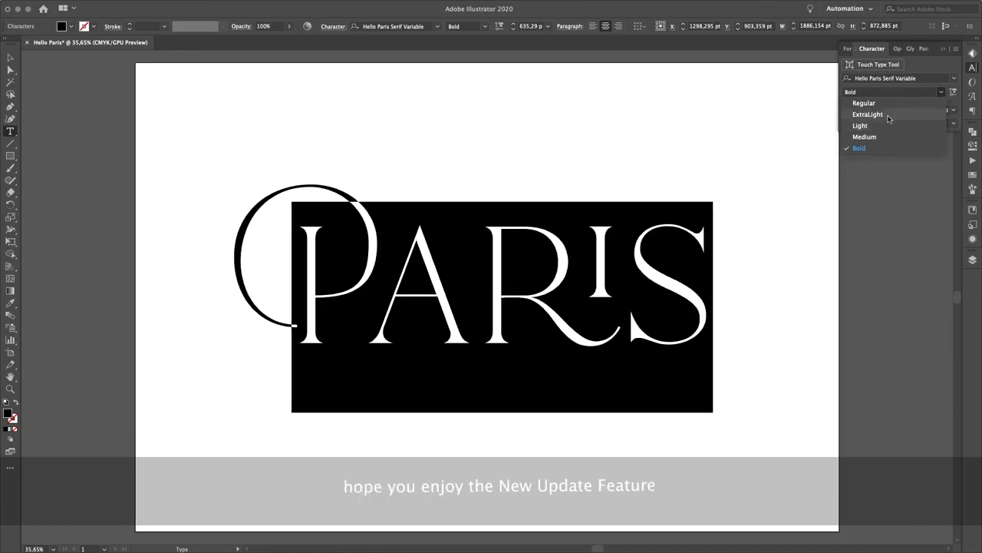
pyautogui.click(889, 118)
pyautogui.click(491, 261)
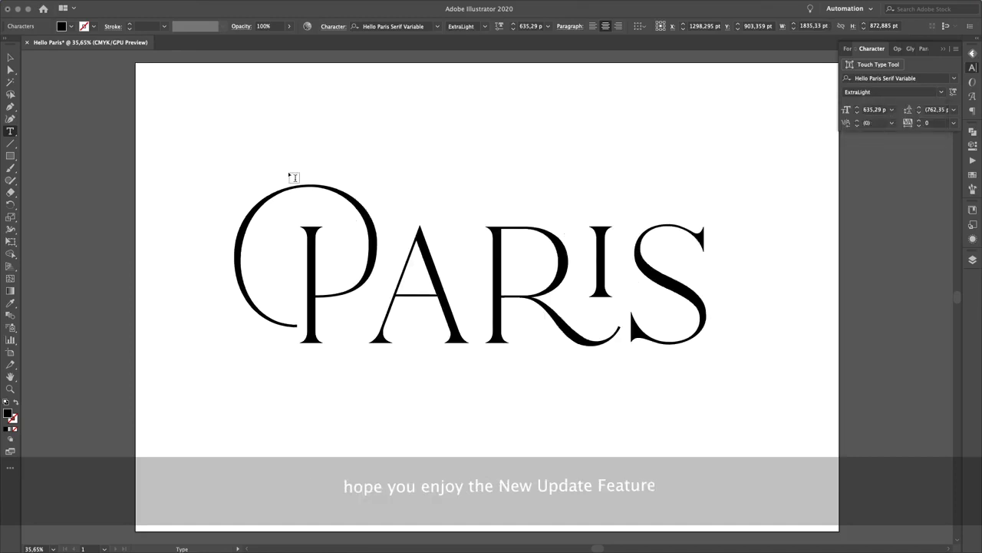
pyautogui.click(10, 58)
pyautogui.click(427, 161)
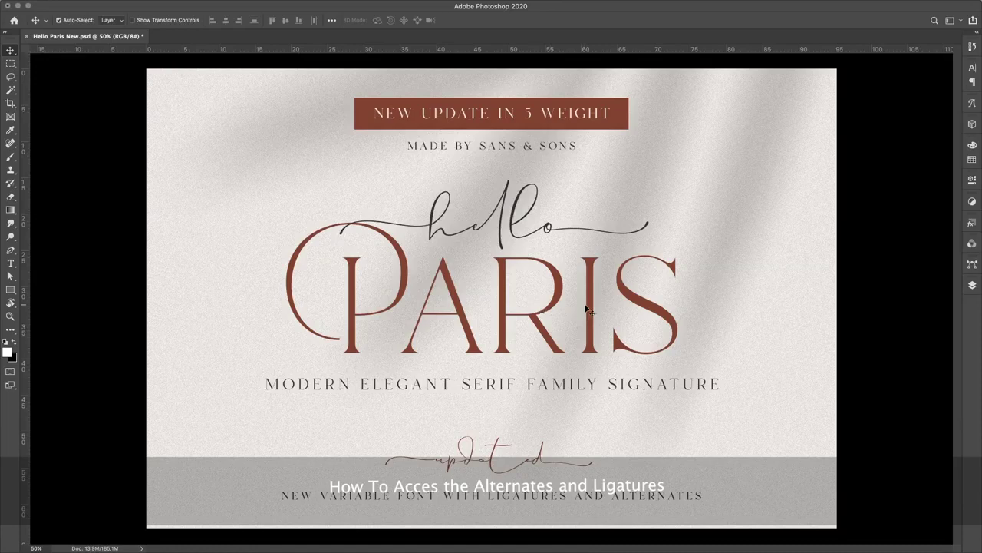
# Switch to Photoshop and turn on standard ligatures for only the letters RI in the PARIS text, then finish the edit
pyautogui.doubleClick(519, 307)
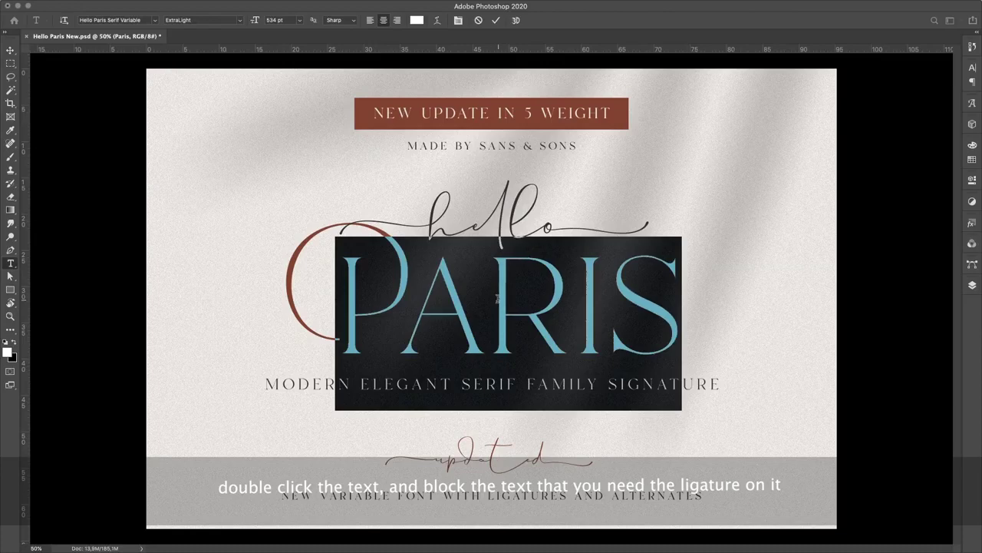
pyautogui.moveTo(497, 299); pyautogui.dragTo(596, 301)
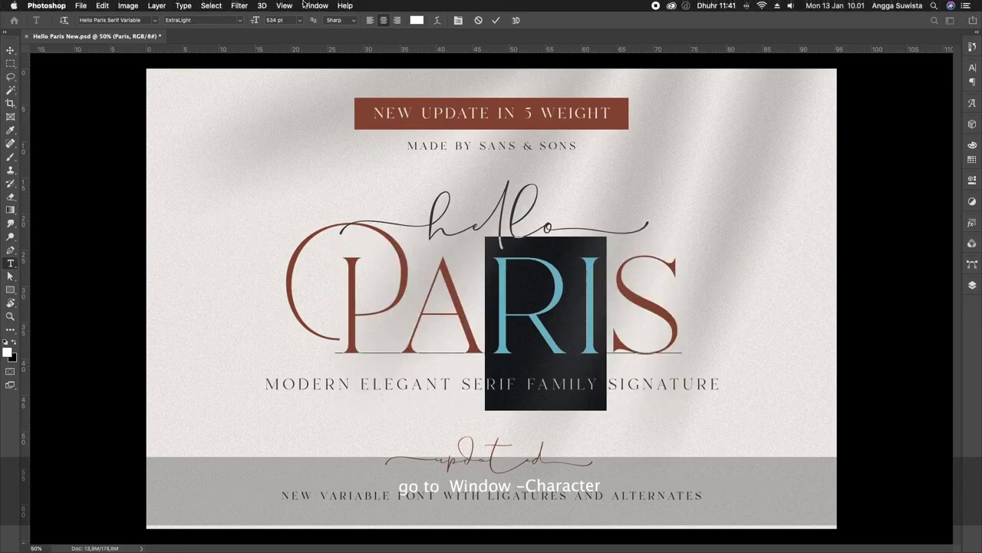
pyautogui.click(304, 5)
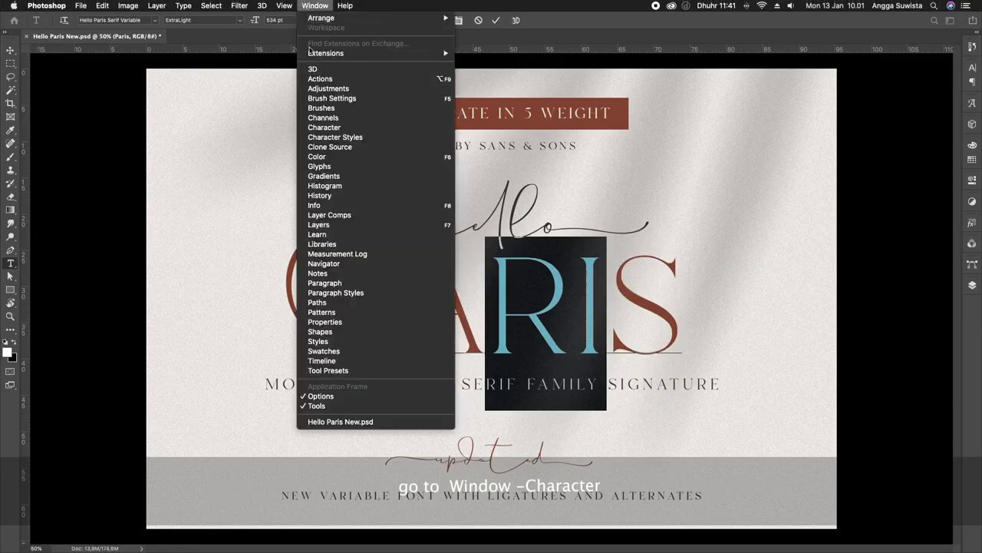
pyautogui.click(323, 128)
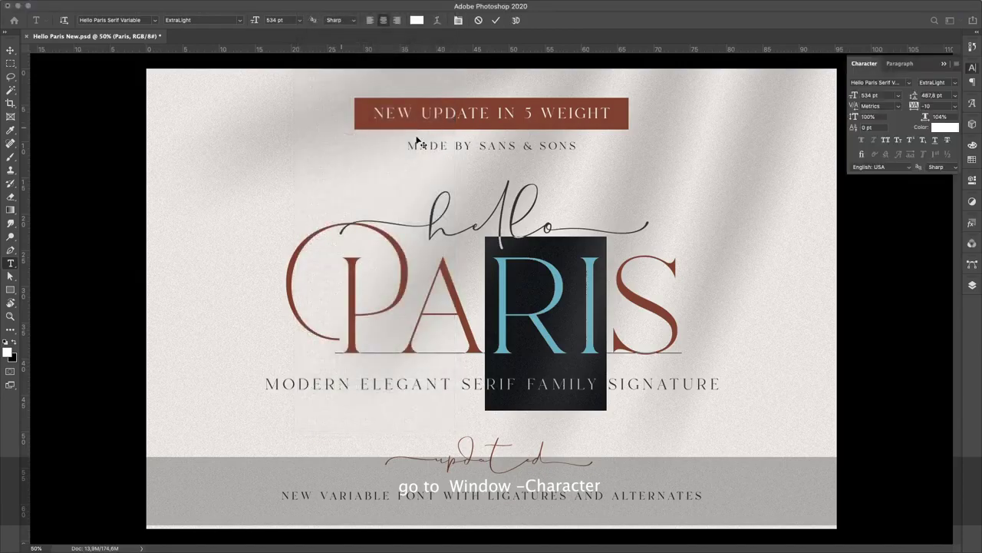
pyautogui.click(862, 156)
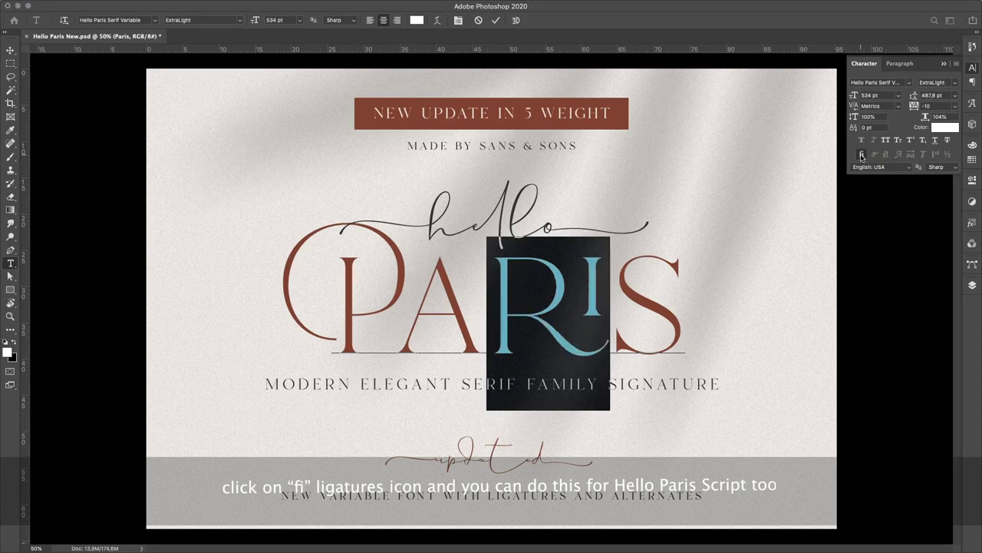
pyautogui.press('Escape')
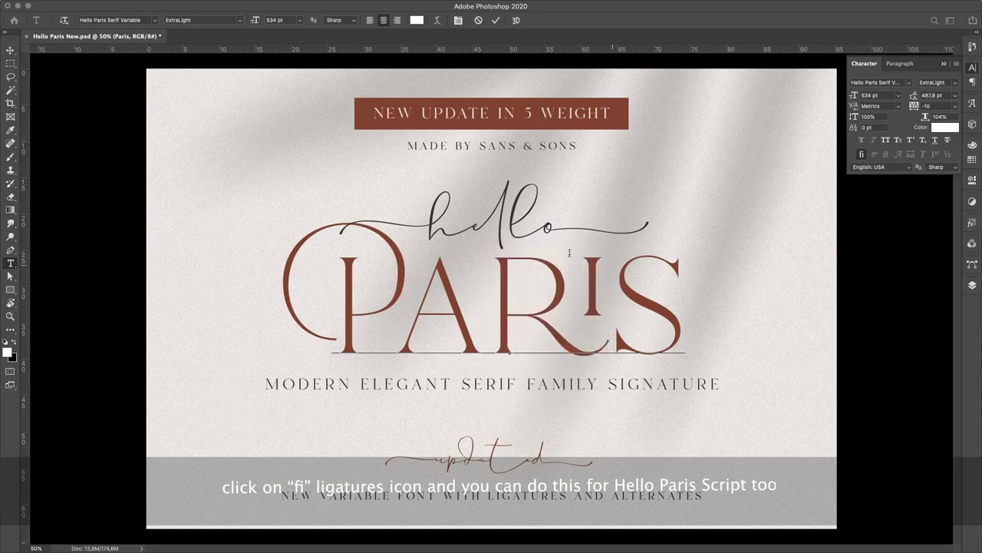
pyautogui.click(10, 49)
pyautogui.click(237, 168)
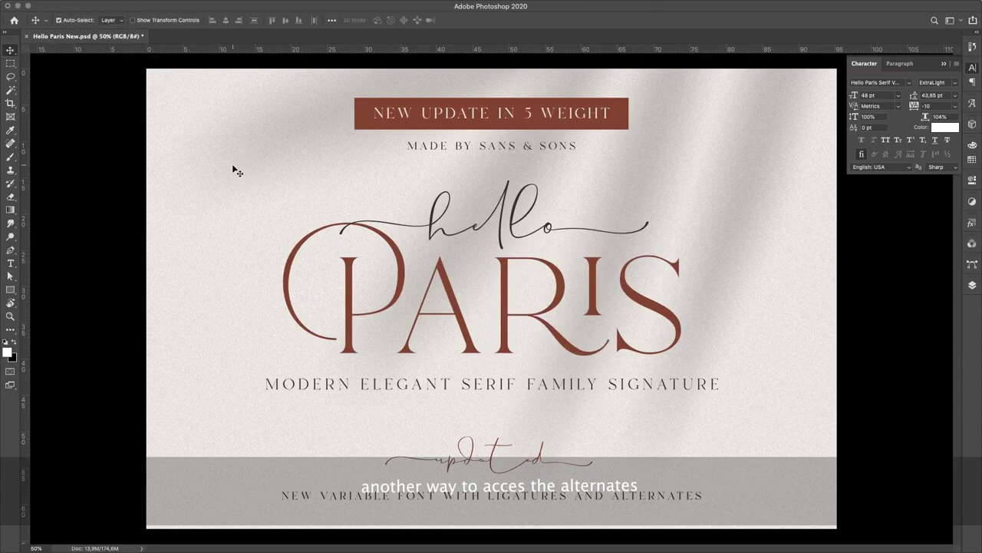
# Reselect the letters RI in the PARIS text and turn off their standard ligatures
pyautogui.doubleClick(511, 287)
pyautogui.moveTo(497, 287); pyautogui.dragTo(590, 285)
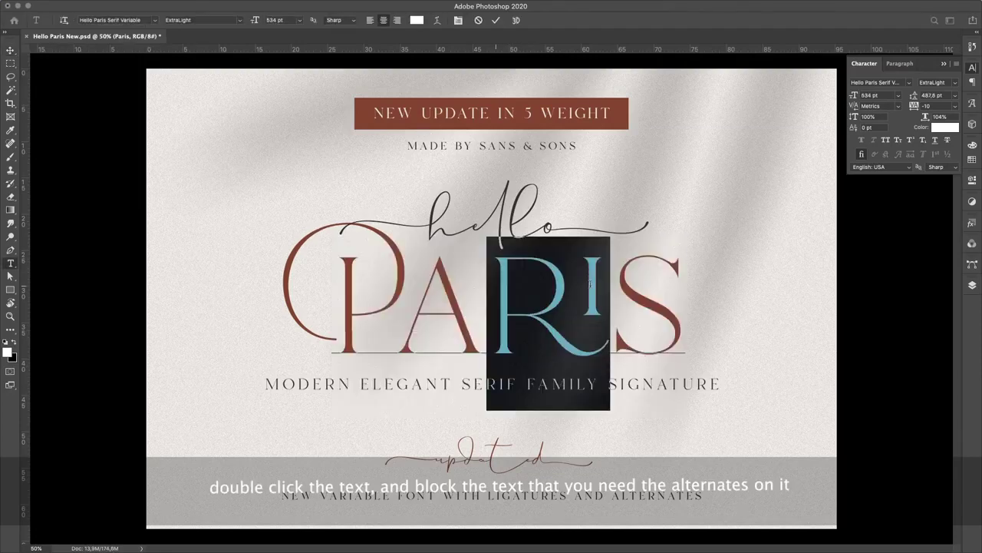
pyautogui.click(862, 154)
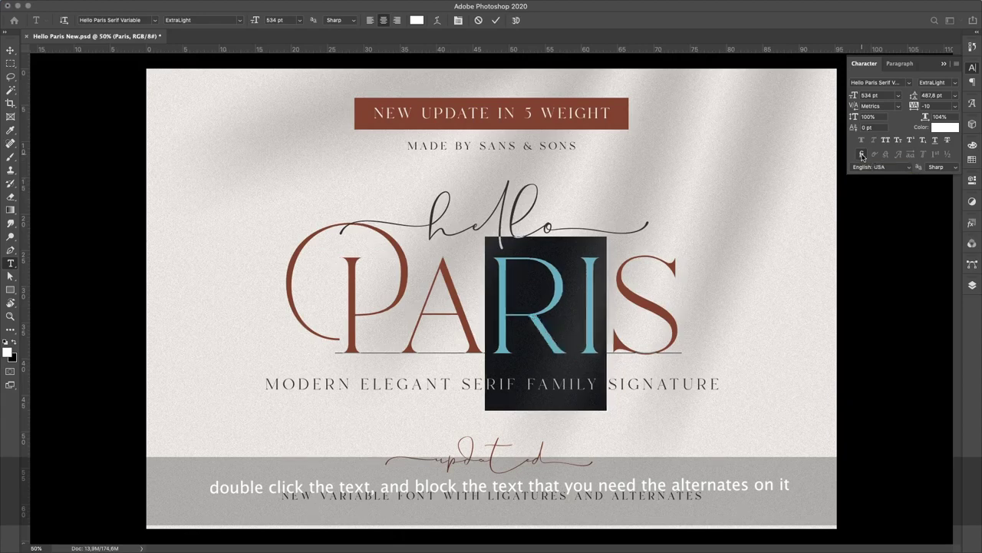
# Replace the letters RI in PARIS with the RI ligature glyph from the full Hello Paris Serif Variable glyph set, and hide the glyph list
pyautogui.click(604, 274)
pyautogui.moveTo(601, 269); pyautogui.dragTo(495, 271)
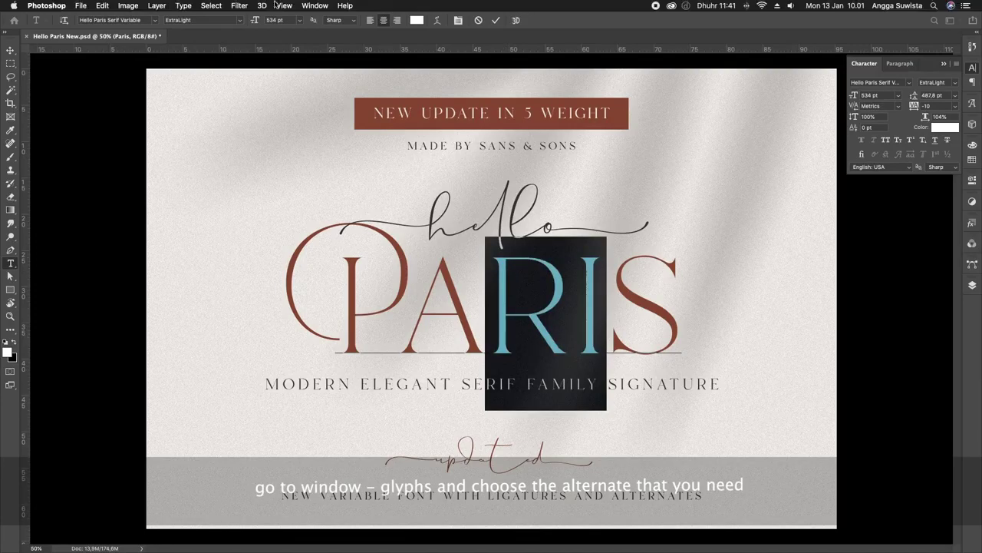
pyautogui.click(314, 5)
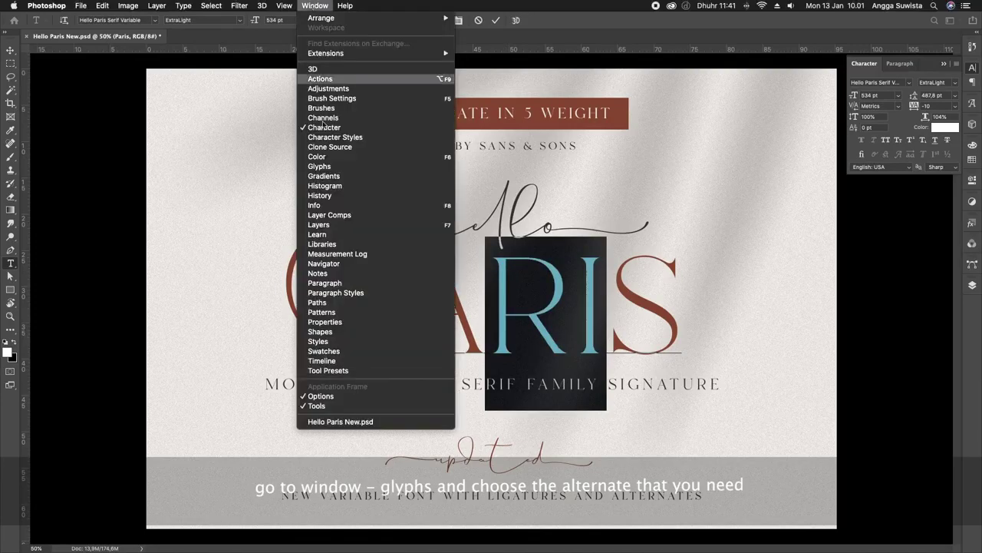
pyautogui.click(320, 166)
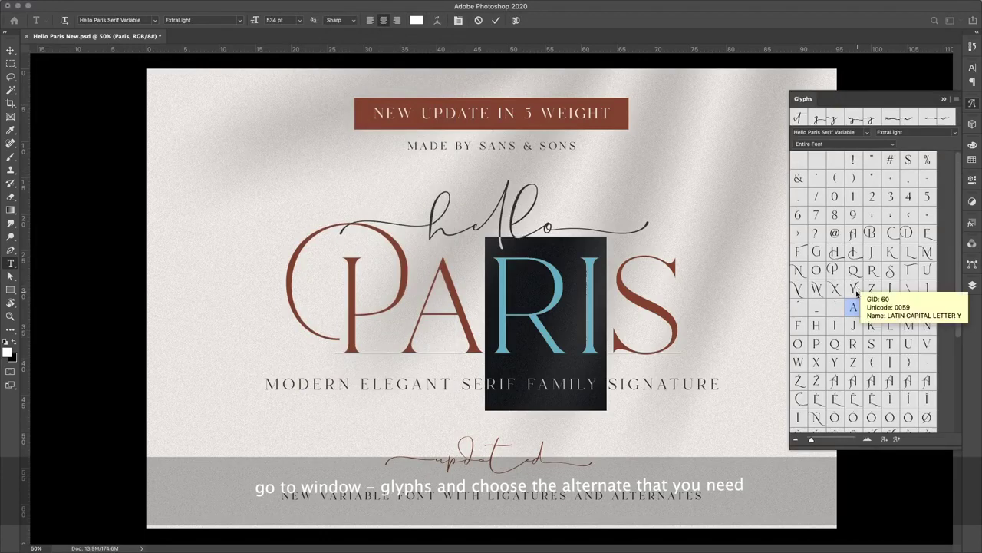
pyautogui.scroll(-3, 856, 307)
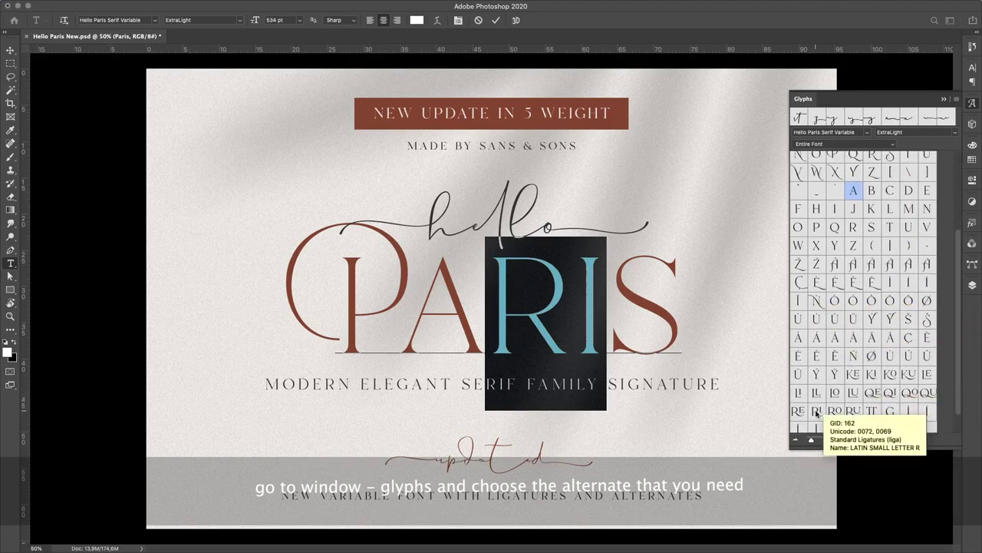
pyautogui.doubleClick(816, 413)
pyautogui.click(609, 302)
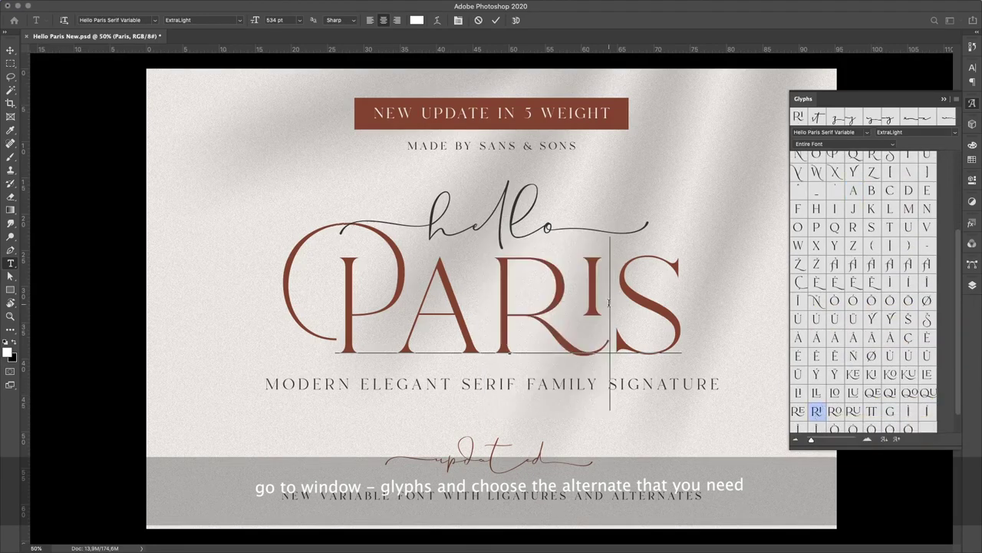
pyautogui.click(10, 50)
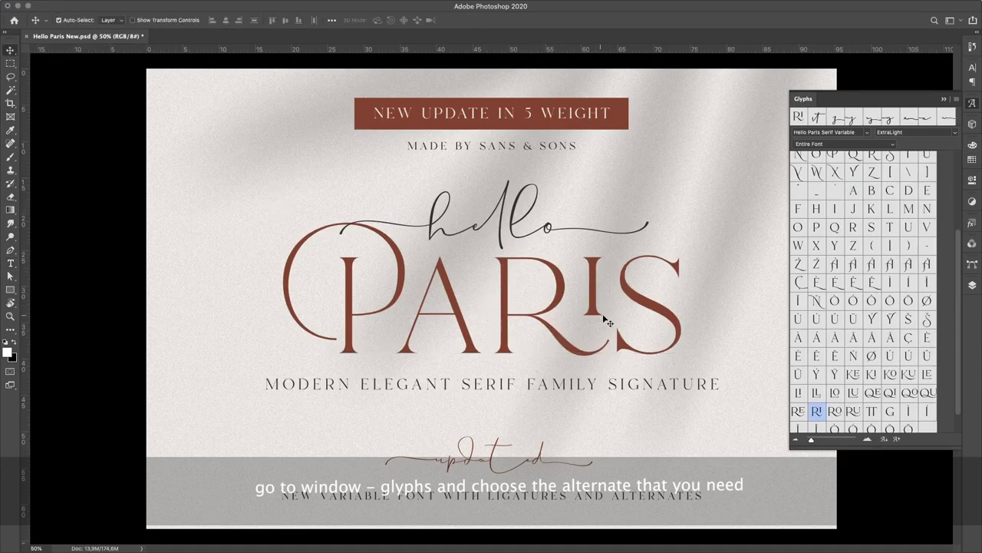
pyautogui.click(944, 99)
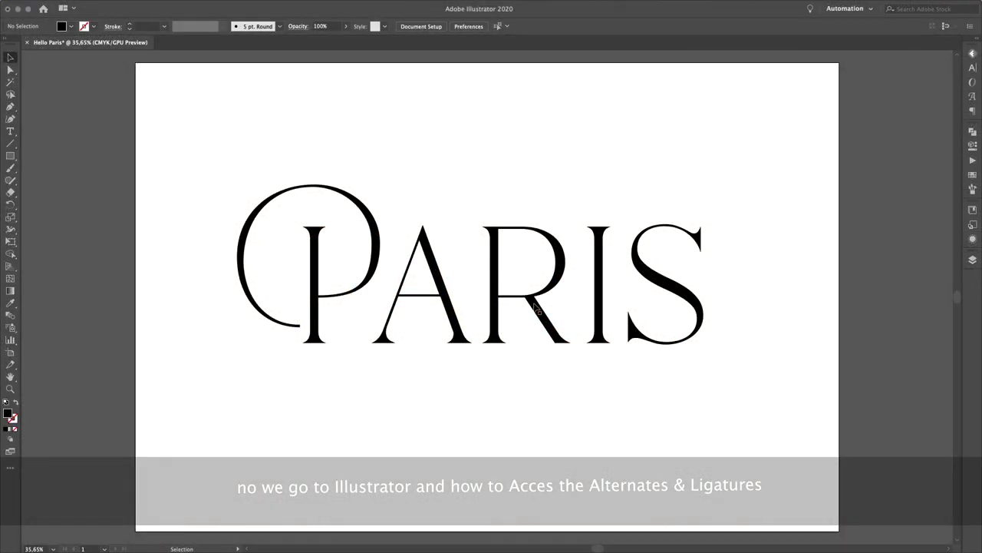
# Switch to Illustrator and turn on the OpenType standard ligatures for the letters RI in the PARIS text
pyautogui.doubleClick(487, 290)
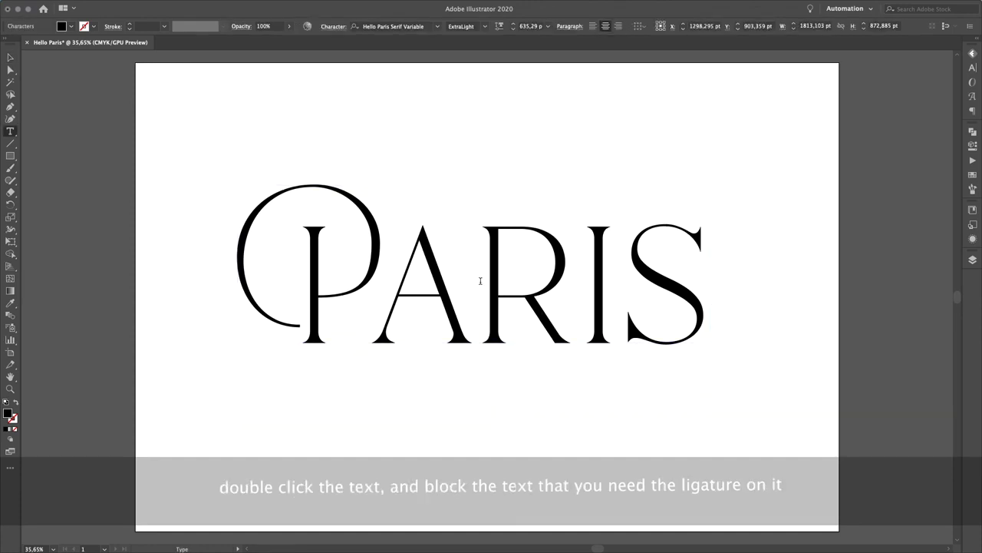
pyautogui.moveTo(492, 281); pyautogui.dragTo(606, 281)
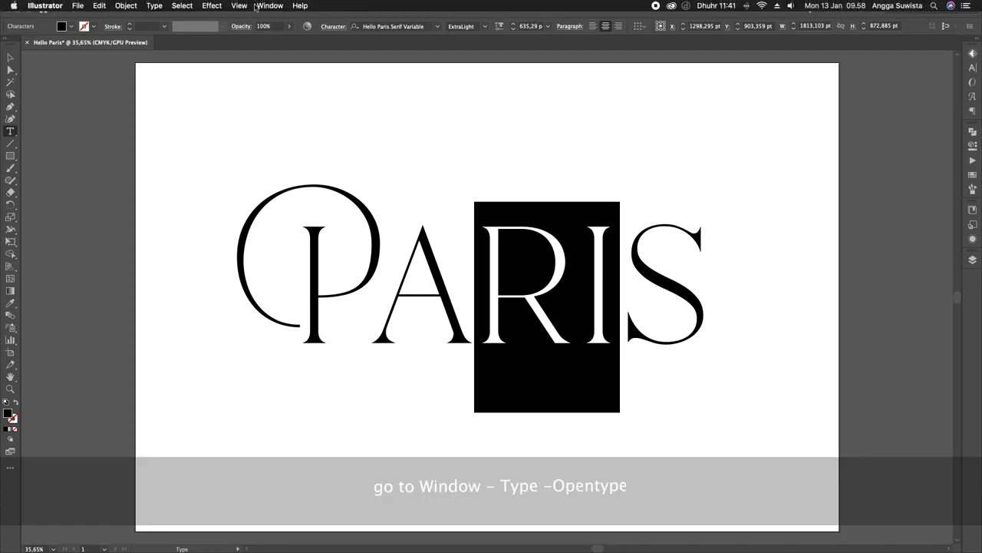
pyautogui.click(261, 6)
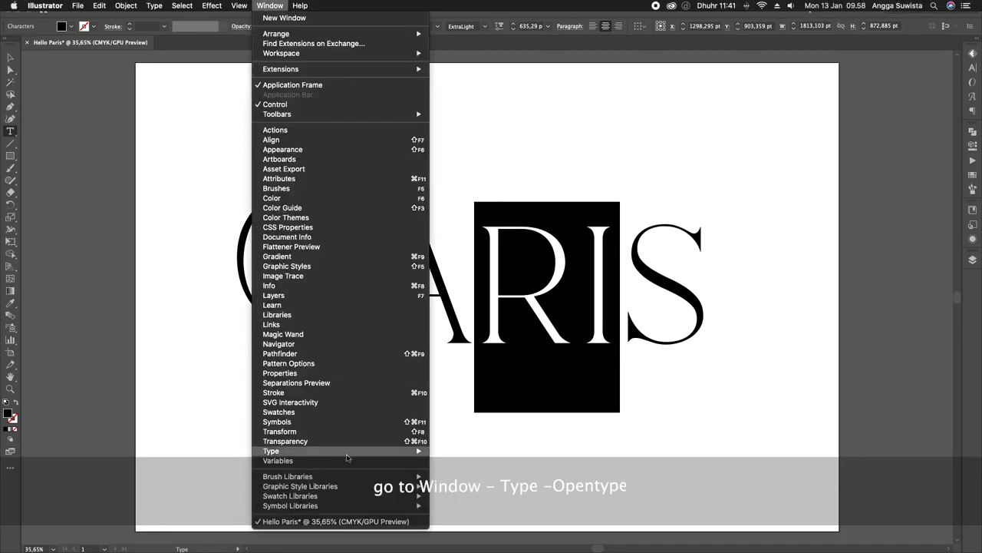
pyautogui.moveTo(347, 458)
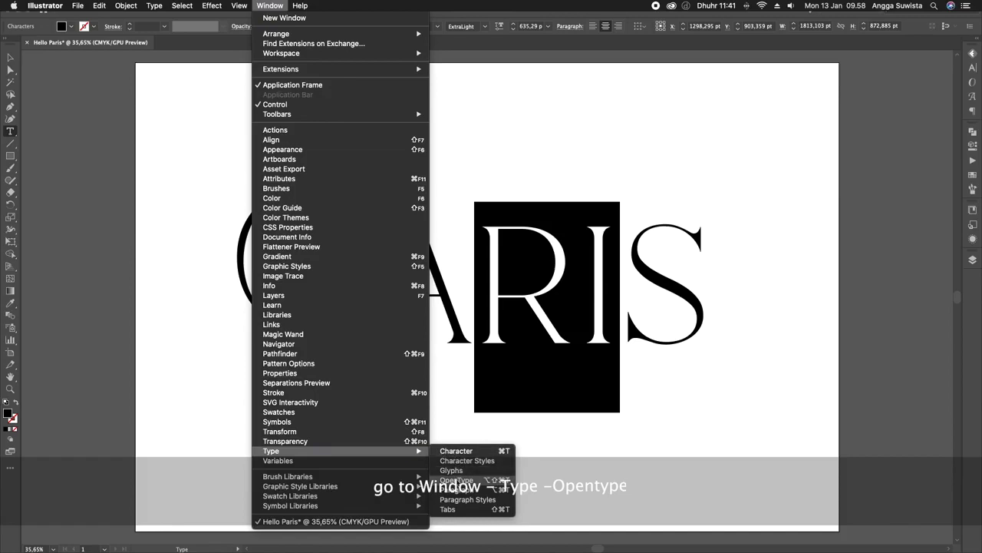
pyautogui.click(457, 479)
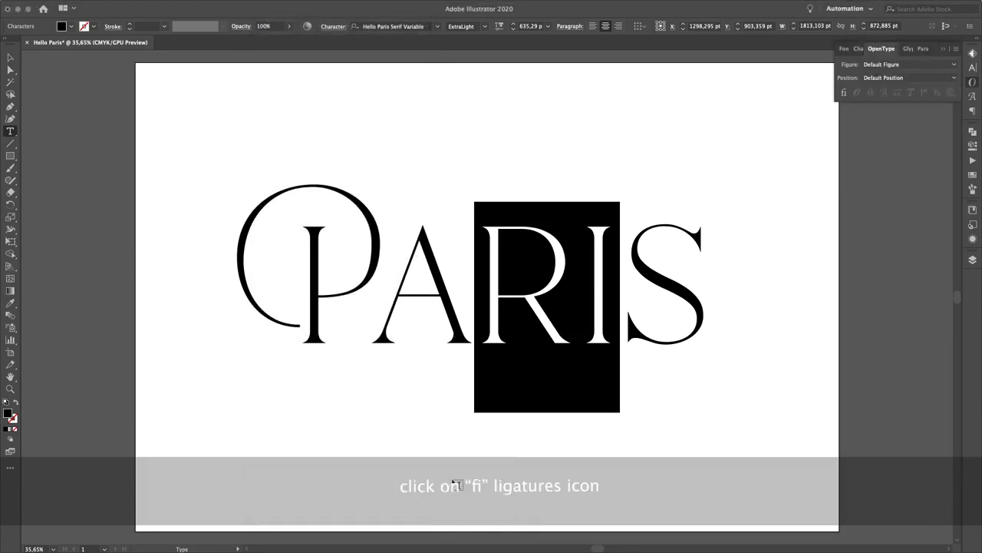
pyautogui.click(843, 94)
pyautogui.click(845, 93)
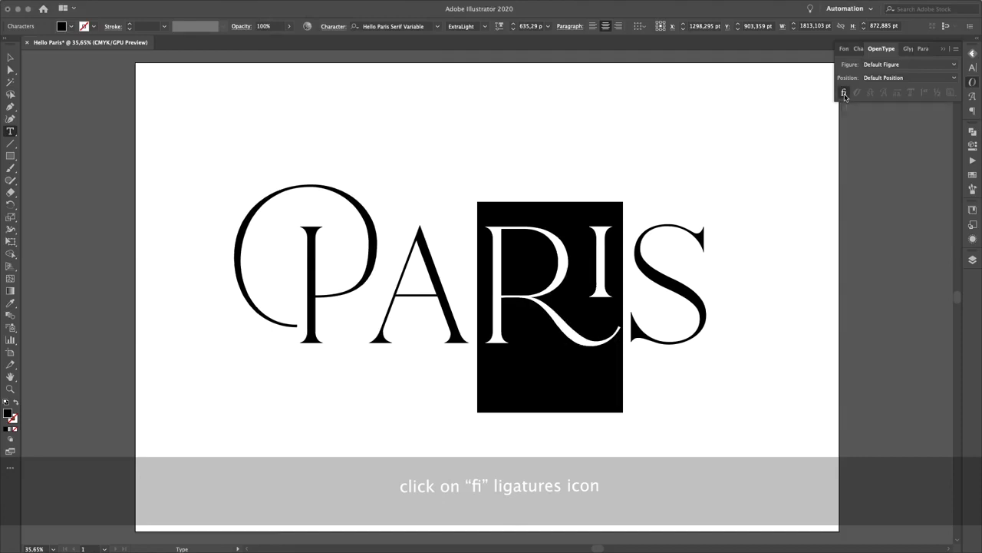
pyautogui.click(623, 240)
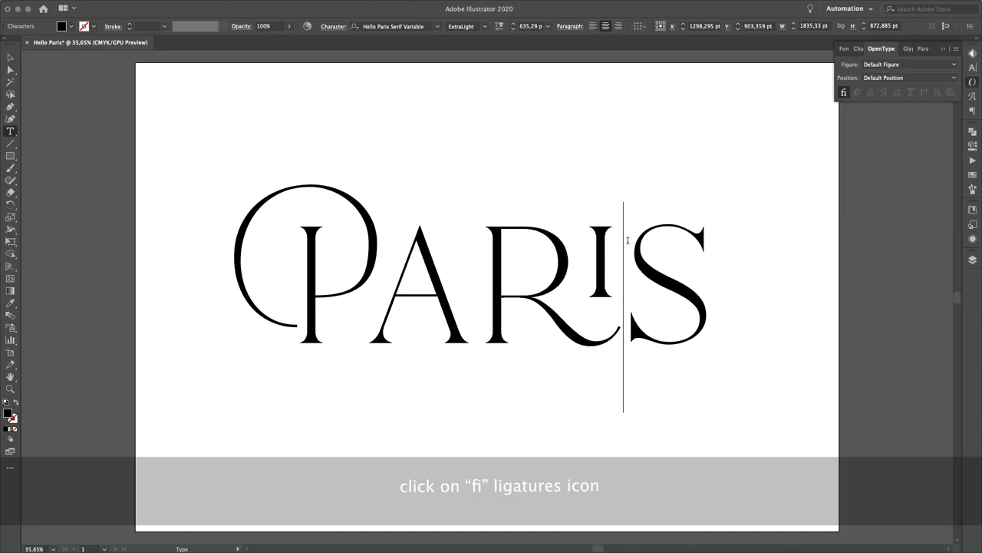
pyautogui.click(10, 57)
pyautogui.click(307, 131)
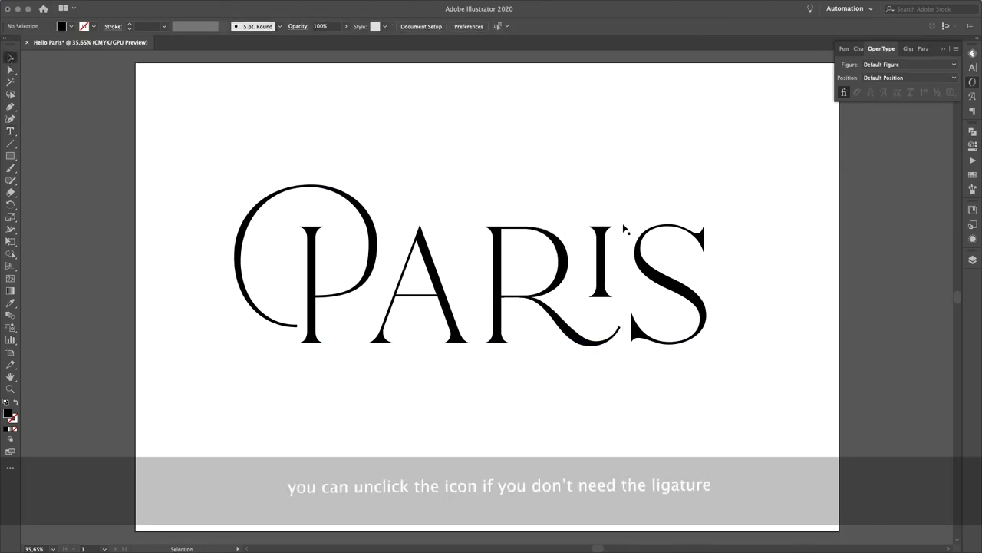
# Turn off the OpenType standard ligatures for the letters RI in the PARIS text and deselect it
pyautogui.doubleClick(607, 260)
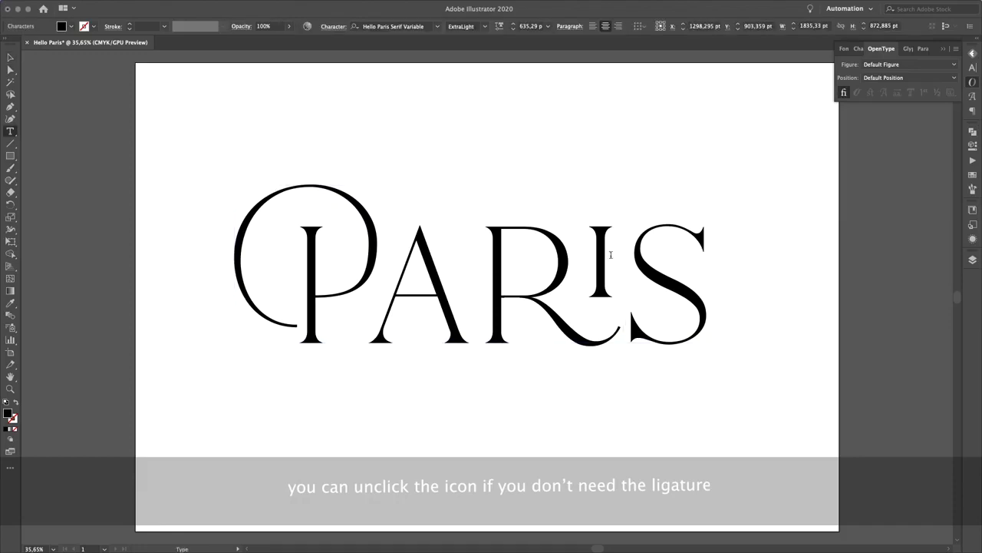
pyautogui.moveTo(612, 255); pyautogui.dragTo(512, 254)
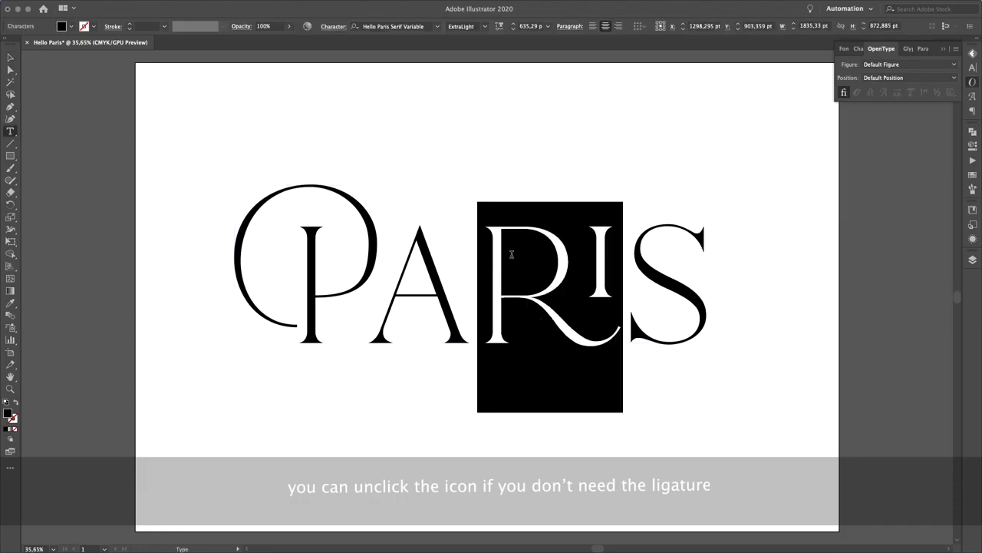
pyautogui.click(843, 94)
pyautogui.click(614, 260)
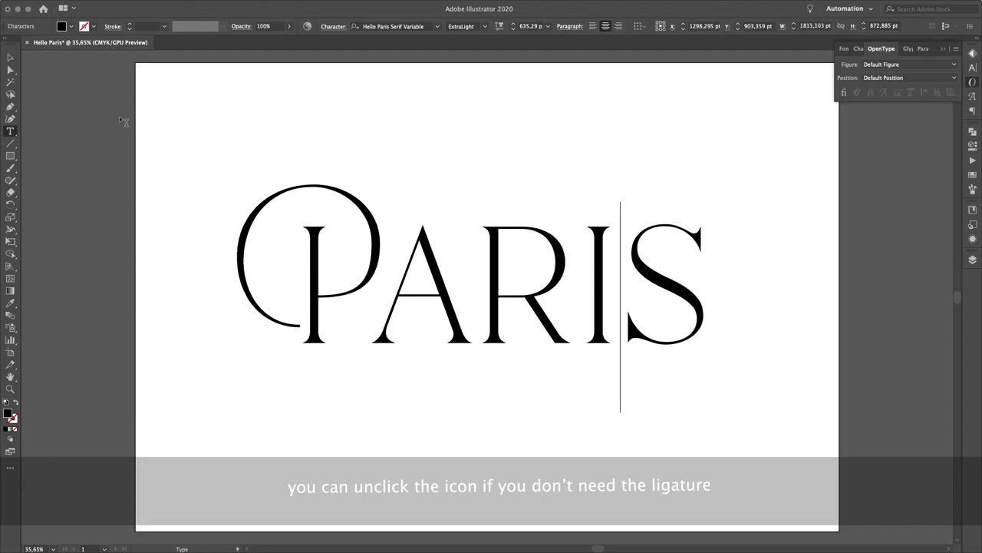
pyautogui.press('Escape')
pyautogui.click(271, 131)
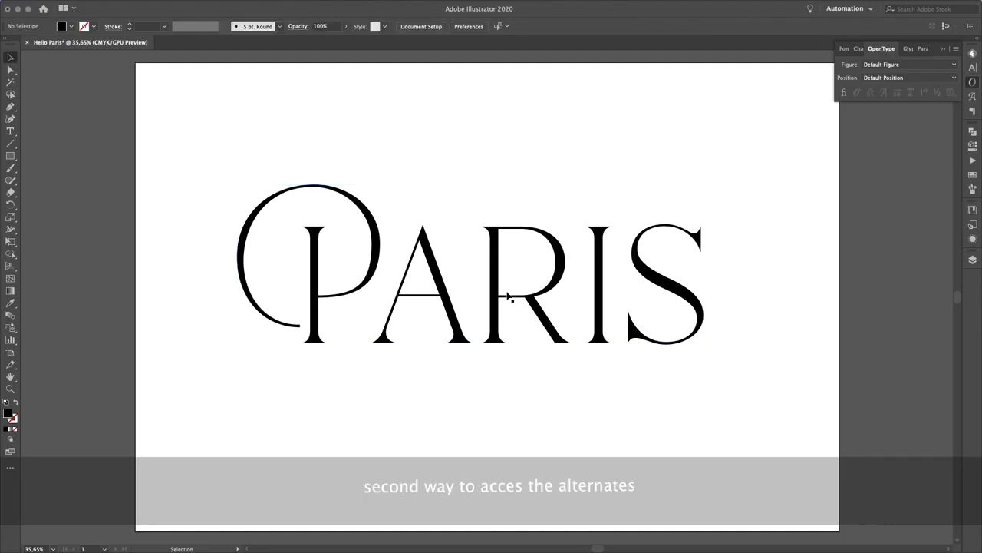
# Replace the letters RI in the PARIS text with the RI ligature glyph from the font's glyph set, deselect it and hide the glyph list
pyautogui.click(605, 294)
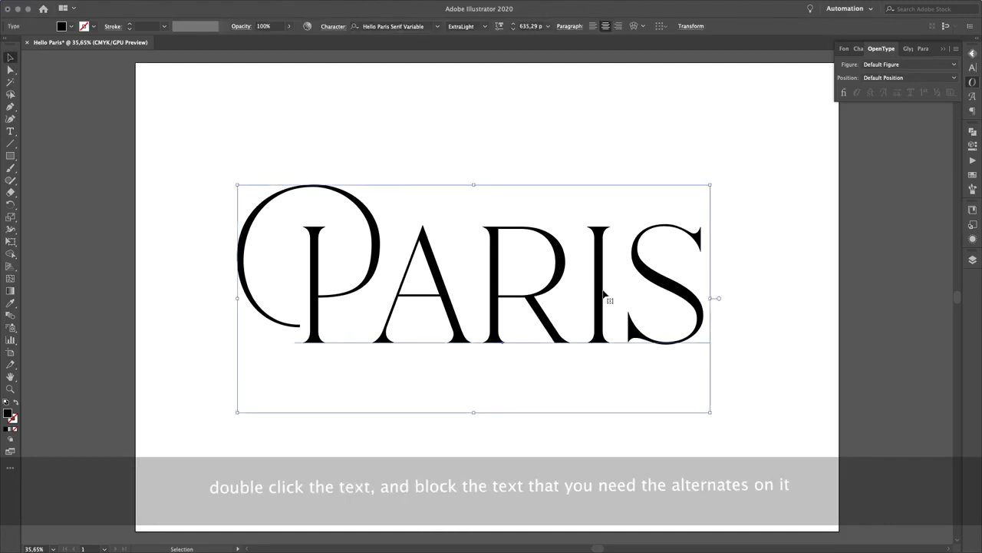
pyautogui.doubleClick(604, 294)
pyautogui.moveTo(606, 284); pyautogui.dragTo(505, 281)
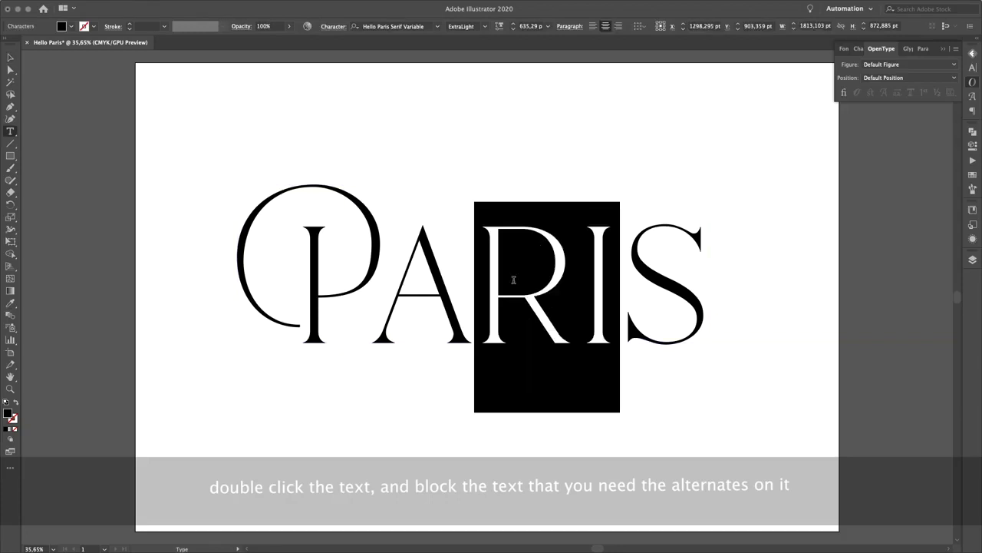
pyautogui.click(269, 6)
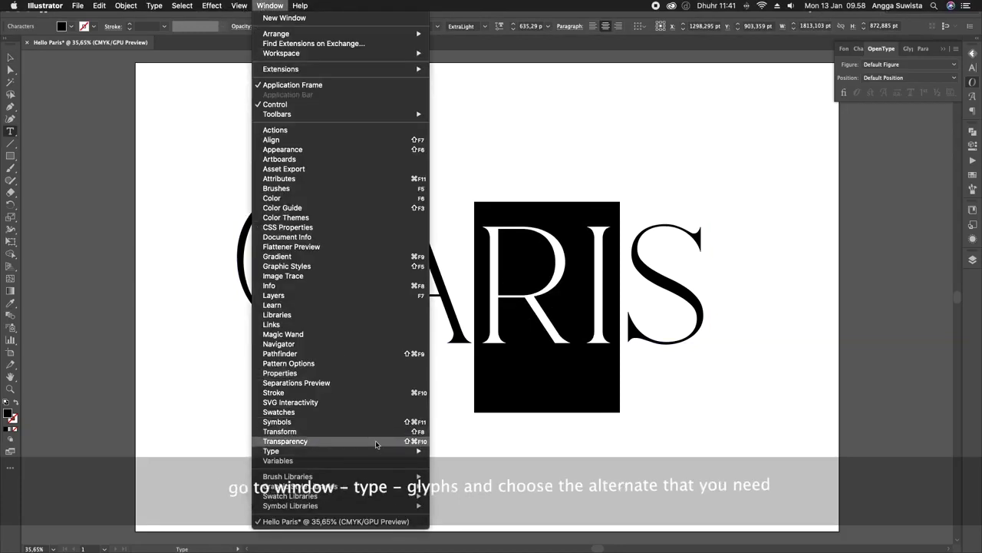
pyautogui.moveTo(388, 452)
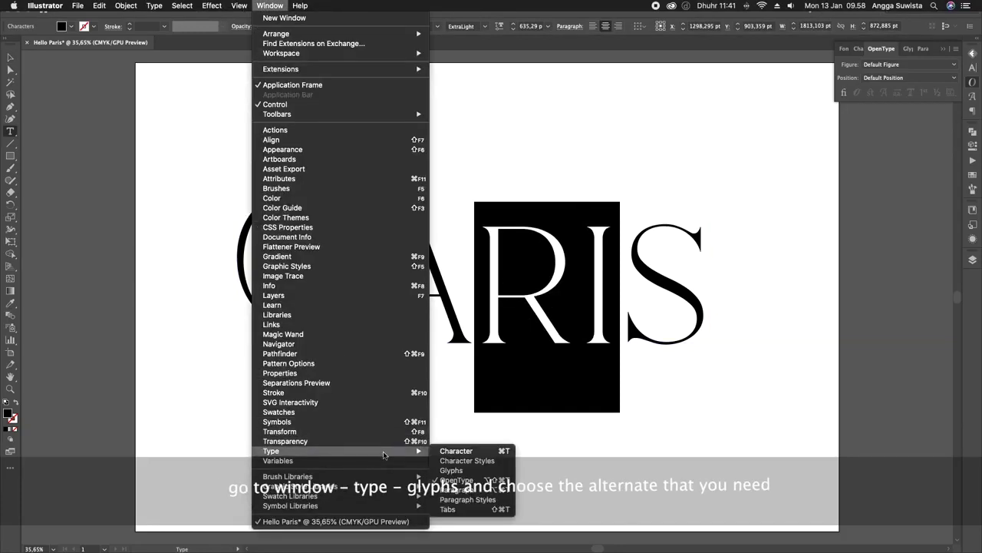
pyautogui.click(453, 470)
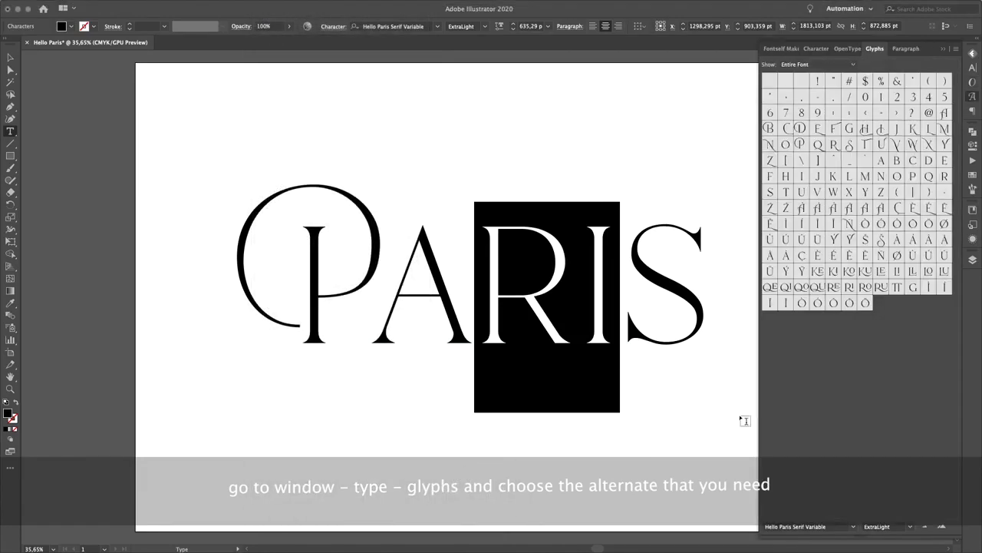
pyautogui.doubleClick(851, 288)
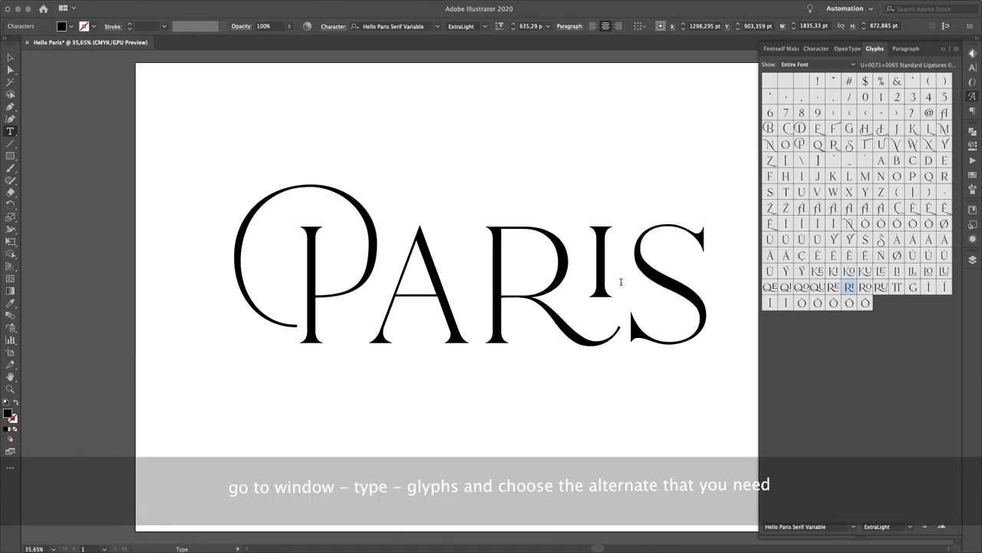
pyautogui.click(10, 56)
pyautogui.click(364, 116)
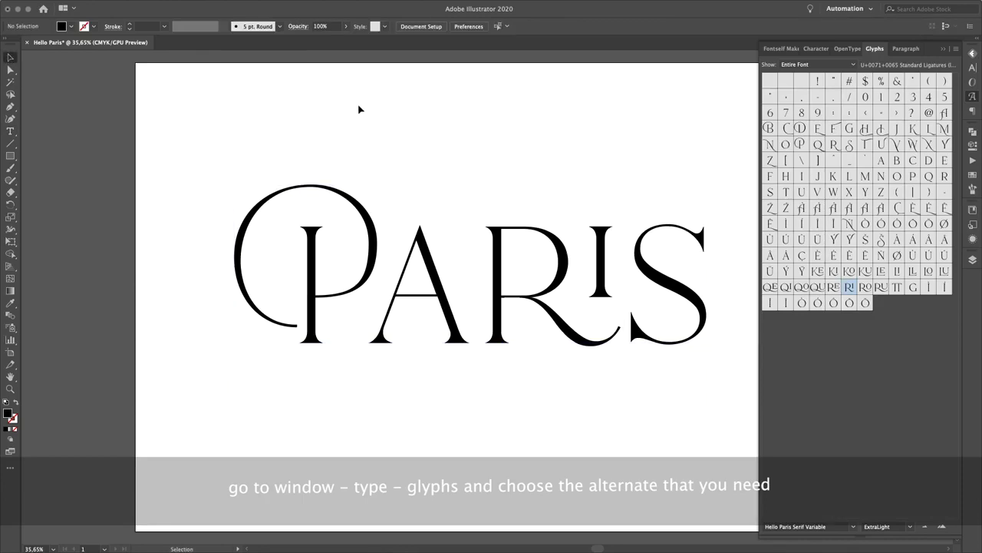
pyautogui.click(943, 49)
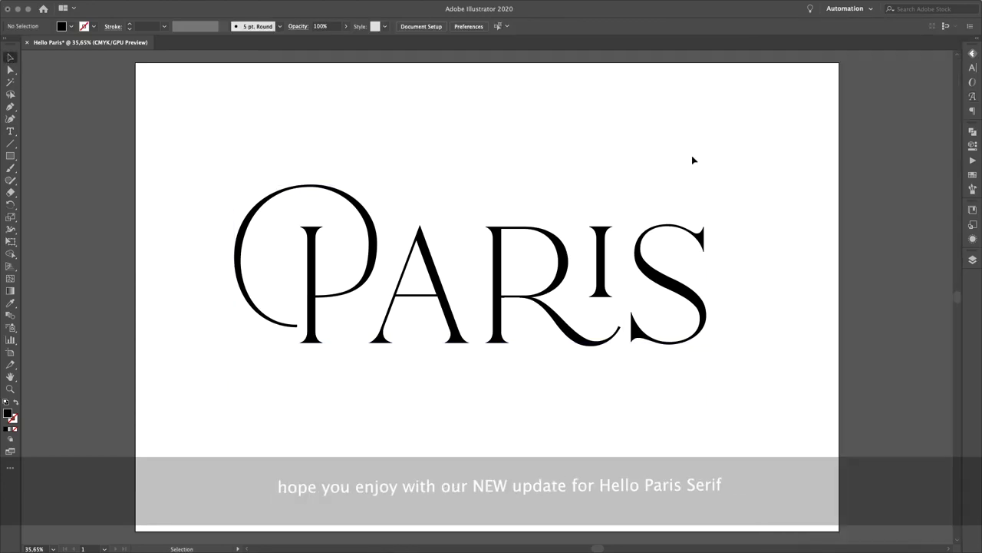